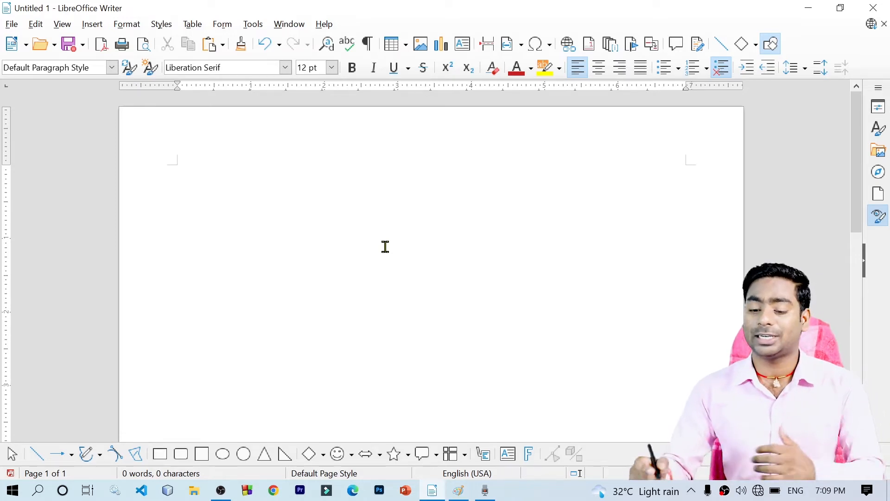
# - Switch to Paint and mark the Roll, Name, Hindi, Eng and MATH headings of the Student Table with red pencil strokes
pyautogui.click(459, 491)
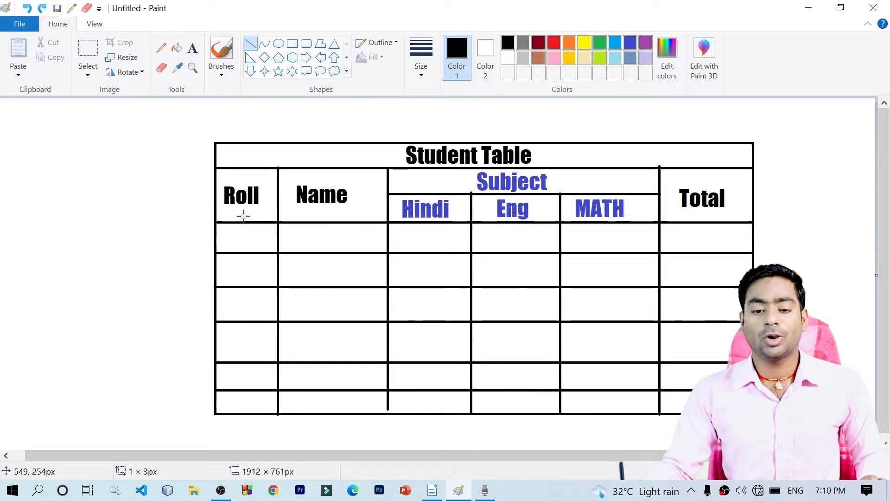
pyautogui.click(161, 48)
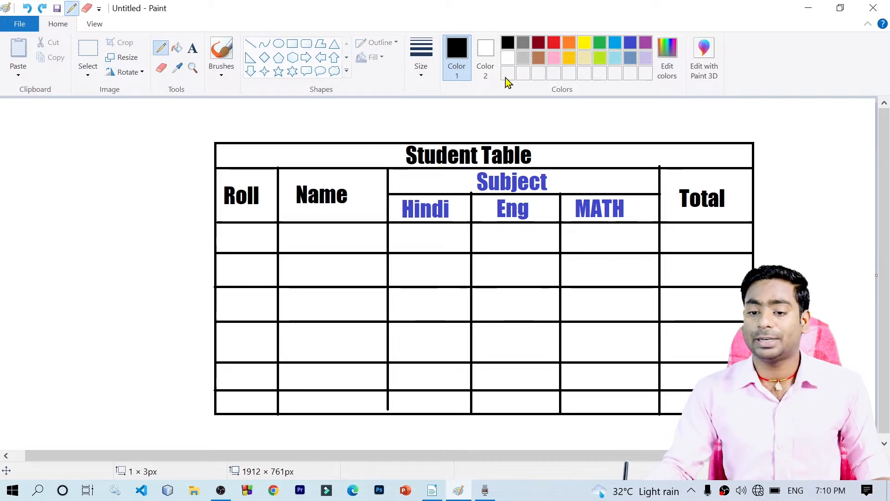
pyautogui.click(554, 42)
pyautogui.click(419, 74)
pyautogui.click(431, 179)
pyautogui.moveTo(185, 190); pyautogui.dragTo(226, 185)
pyautogui.moveTo(302, 215); pyautogui.dragTo(368, 216)
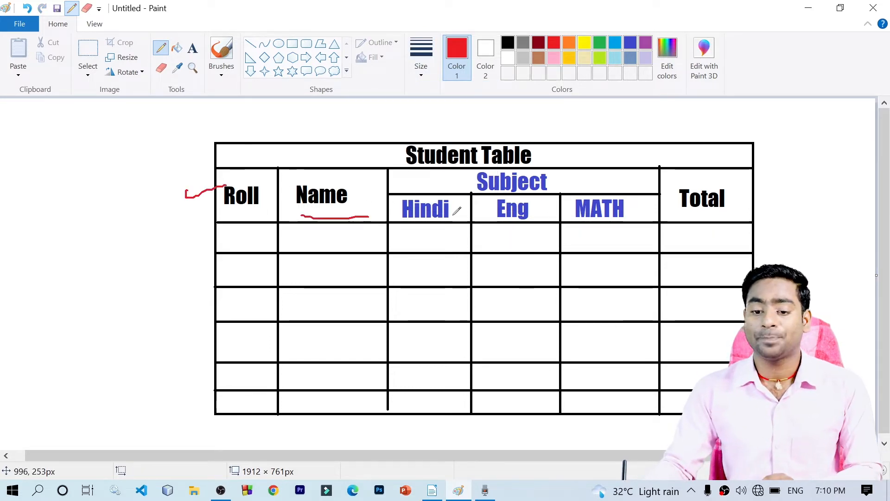
pyautogui.moveTo(460, 215); pyautogui.dragTo(472, 213)
pyautogui.moveTo(538, 219); pyautogui.dragTo(549, 218)
pyautogui.moveTo(634, 218); pyautogui.dragTo(644, 218)
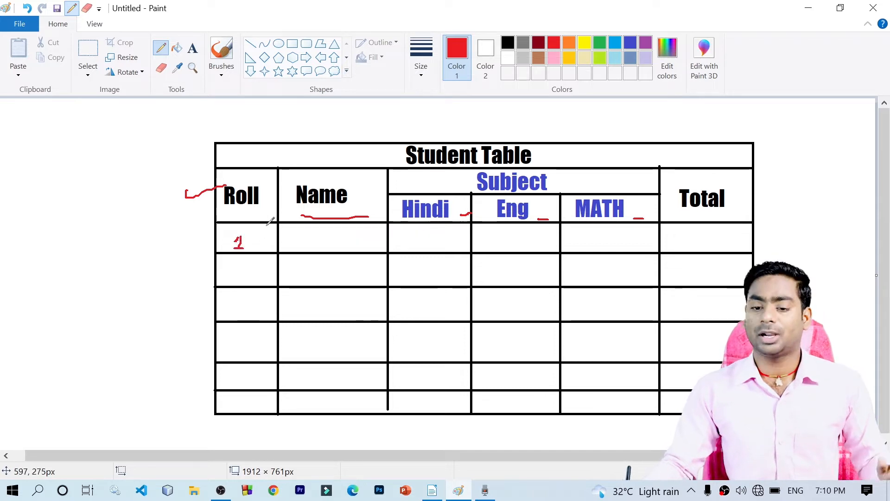
# - Handwrite a sample first row with a student's name and marks 45, 35 and 60, and mark the Total heading and cell
pyautogui.moveTo(310, 228)
pyautogui.mouseDown()
pyautogui.moveTo(311, 241)
pyautogui.moveTo(359, 239)
pyautogui.mouseUp()
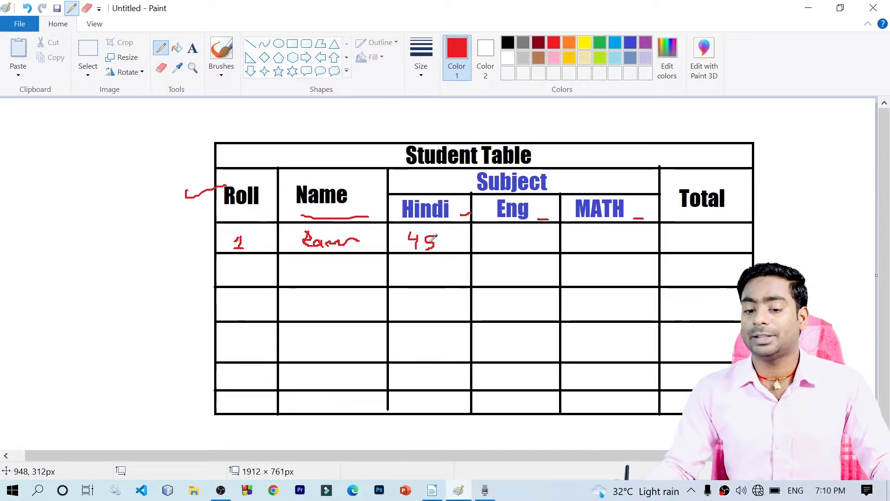
pyautogui.moveTo(521, 234); pyautogui.dragTo(526, 231)
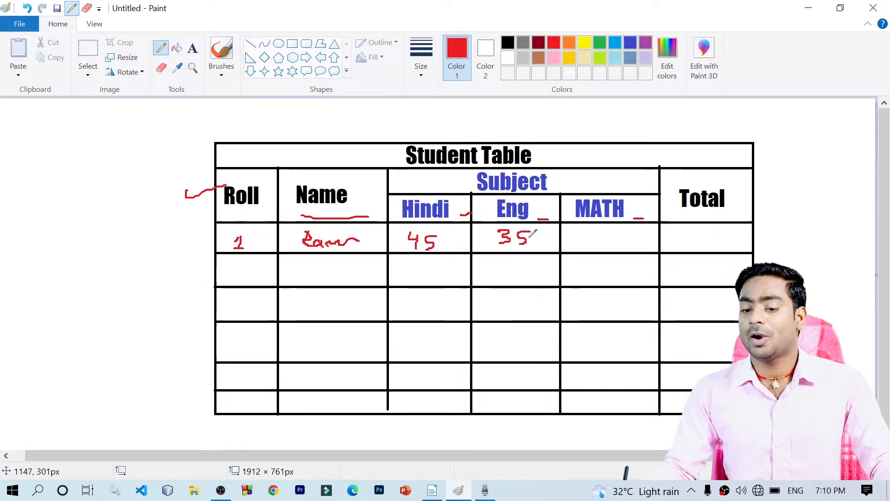
pyautogui.moveTo(599, 230); pyautogui.dragTo(593, 238)
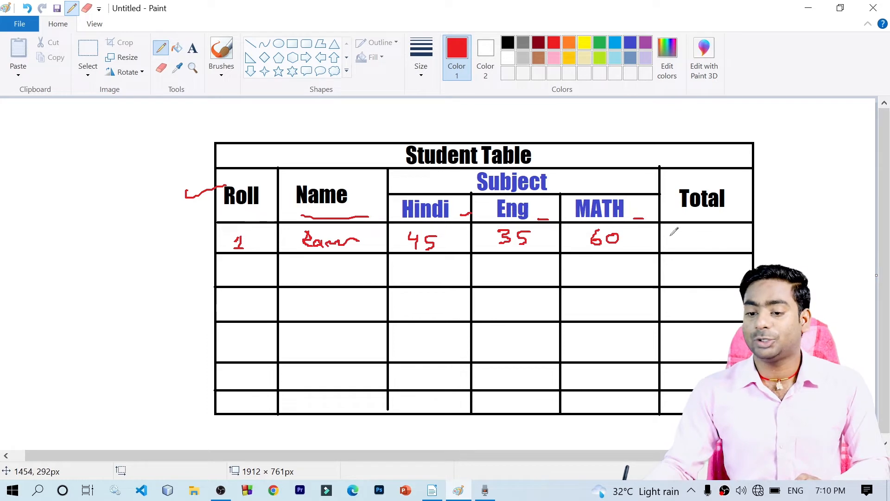
pyautogui.moveTo(748, 207); pyautogui.dragTo(796, 214)
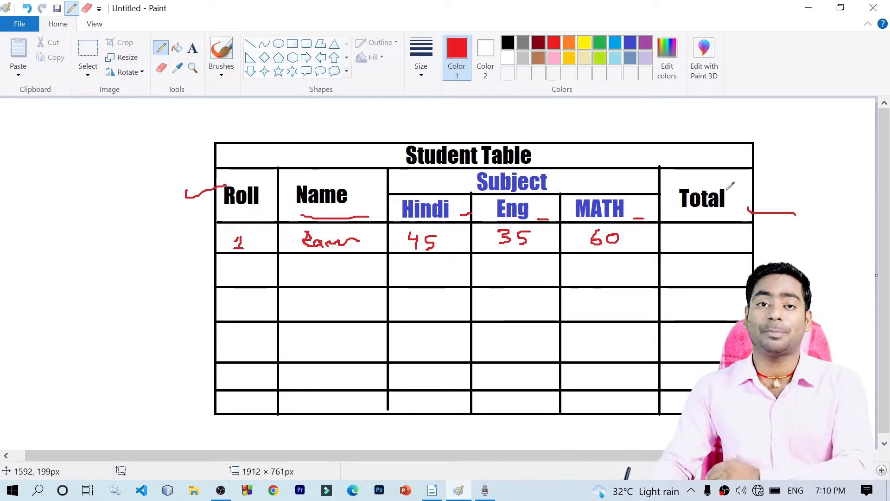
pyautogui.moveTo(687, 238); pyautogui.dragTo(723, 238)
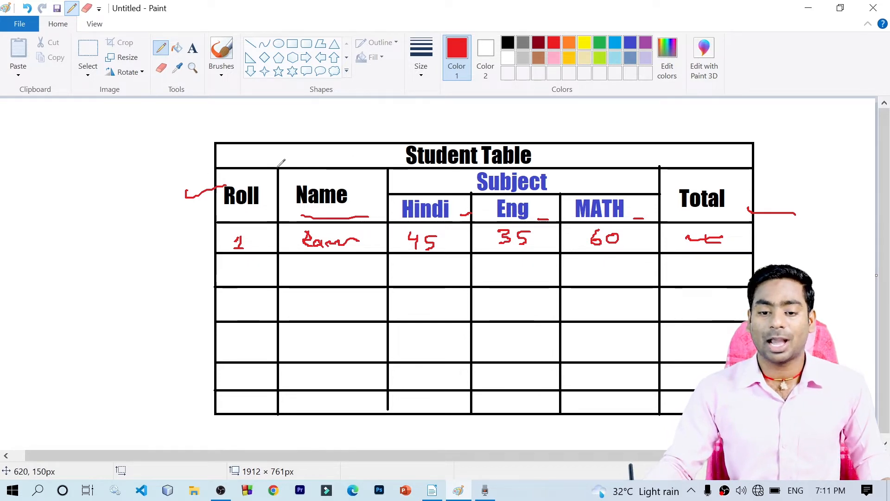
# - Draw dashed red lines extending the column borders through the title and Subject cells and splitting the Roll, Name and Total cells horizontally
pyautogui.moveTo(277, 164); pyautogui.dragTo(278, 153)
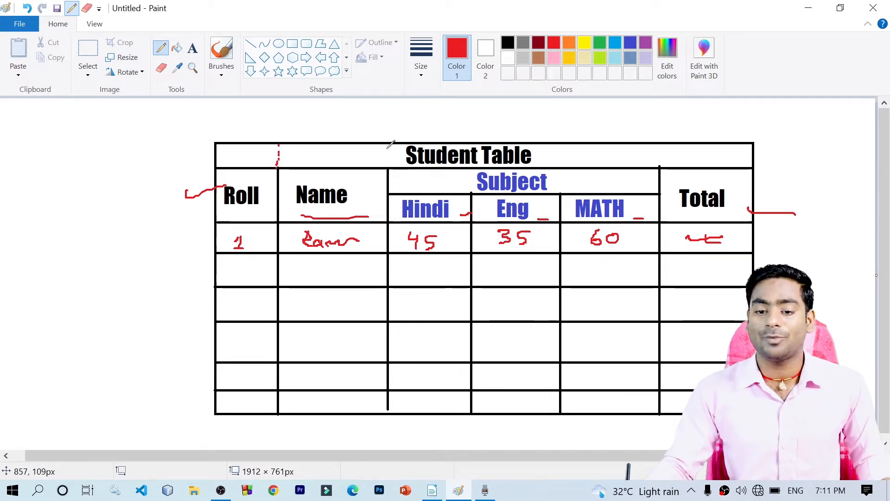
pyautogui.moveTo(386, 147); pyautogui.dragTo(384, 166)
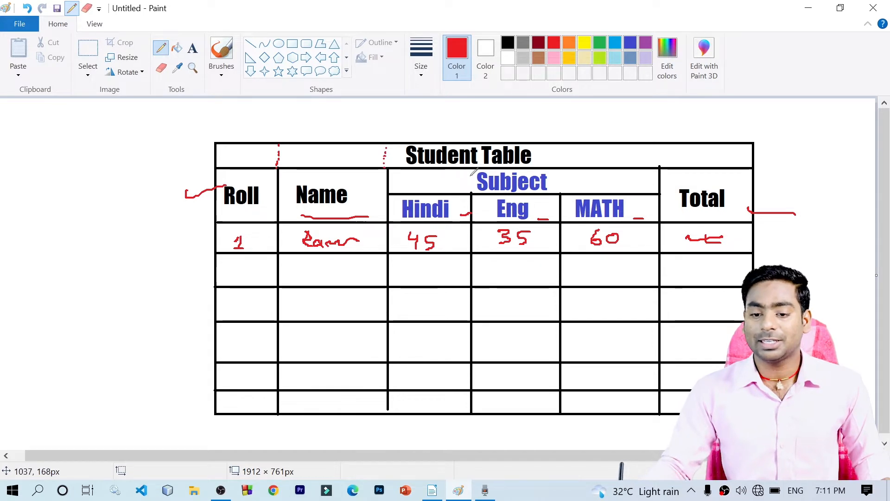
pyautogui.moveTo(474, 156); pyautogui.dragTo(472, 143)
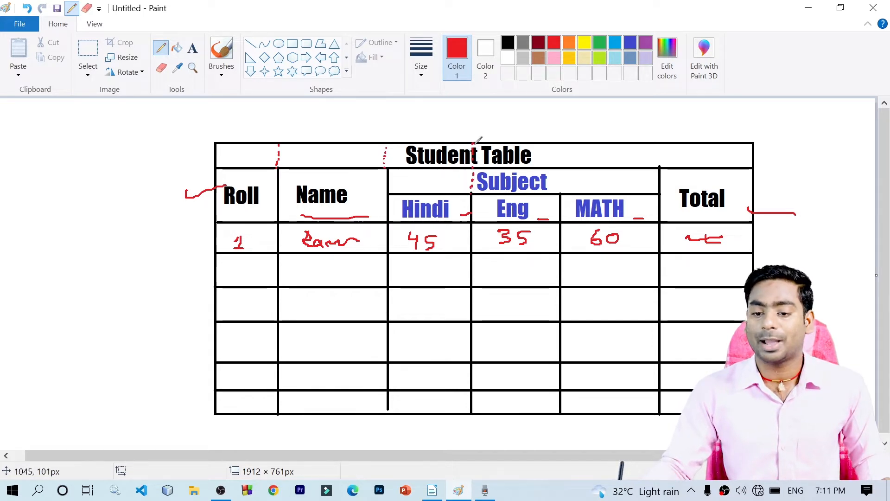
pyautogui.moveTo(563, 189); pyautogui.dragTo(563, 146)
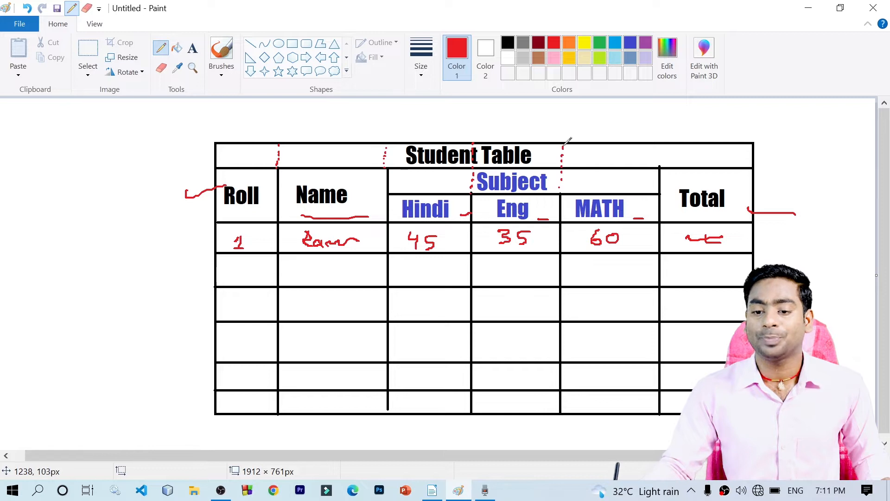
pyautogui.moveTo(659, 164); pyautogui.dragTo(656, 144)
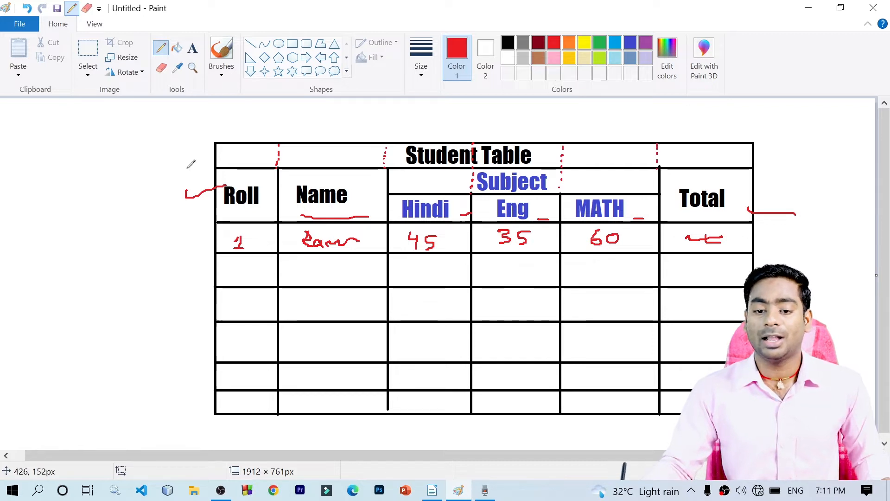
pyautogui.moveTo(239, 191); pyautogui.dragTo(394, 198)
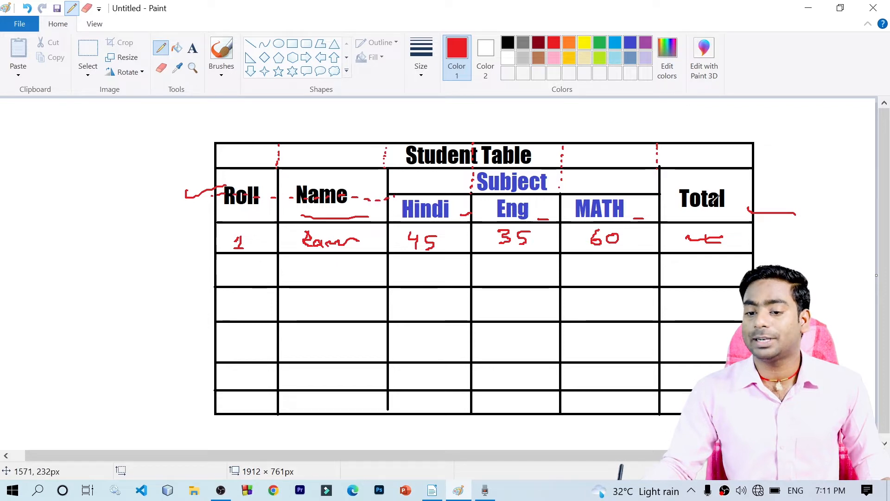
pyautogui.moveTo(668, 192); pyautogui.dragTo(747, 196)
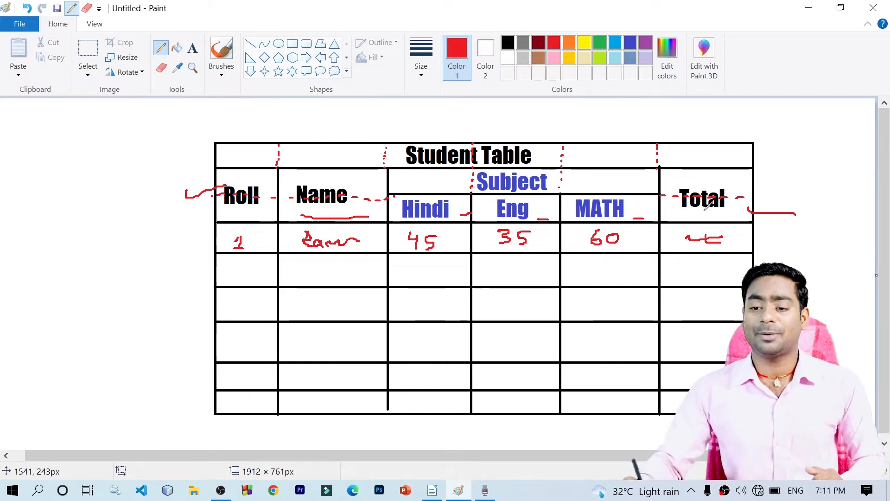
pyautogui.click(810, 14)
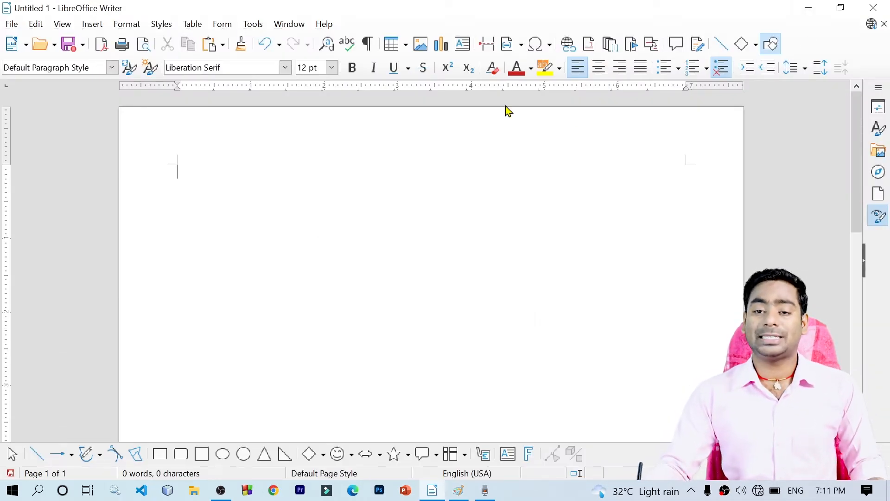
pyautogui.click(461, 486)
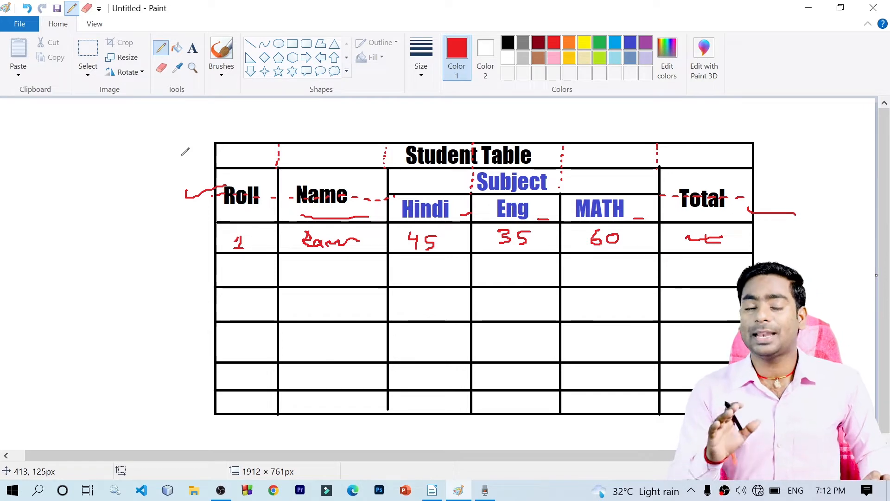
# - Handwrite "R =" and "C =" one below the other in the empty space beside the table
pyautogui.moveTo(41, 183)
pyautogui.mouseDown()
pyautogui.moveTo(42, 170)
pyautogui.moveTo(53, 183)
pyautogui.mouseUp()
pyautogui.moveTo(64, 228); pyautogui.dragTo(67, 239)
pyautogui.moveTo(61, 161); pyautogui.dragTo(75, 174)
pyautogui.moveTo(80, 228); pyautogui.dragTo(91, 228)
pyautogui.moveTo(83, 236); pyautogui.dragTo(96, 234)
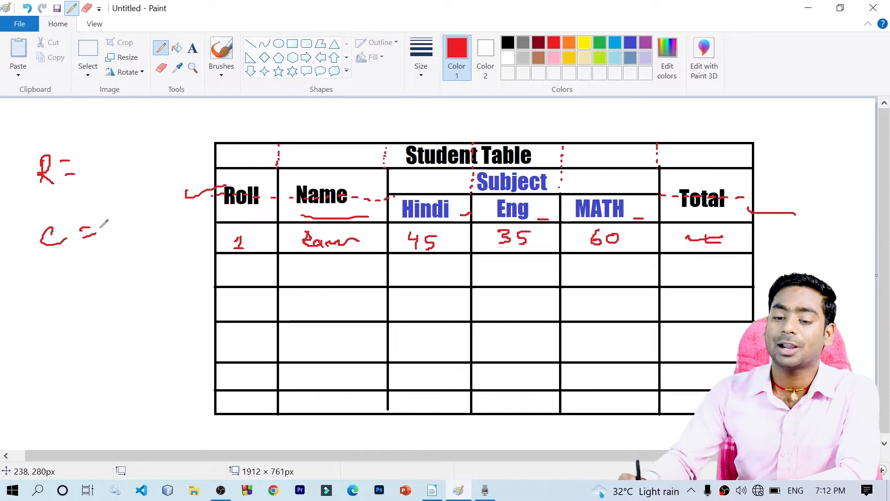
# - Draw an arrow out of each table row and label the rows R1 to R8
pyautogui.moveTo(745, 155)
pyautogui.mouseDown()
pyautogui.moveTo(760, 155)
pyautogui.moveTo(756, 162)
pyautogui.mouseUp()
pyautogui.moveTo(773, 153); pyautogui.dragTo(786, 164)
pyautogui.moveTo(747, 200); pyautogui.dragTo(769, 201)
pyautogui.moveTo(762, 195)
pyautogui.mouseDown()
pyautogui.moveTo(756, 213)
pyautogui.moveTo(774, 213)
pyautogui.mouseUp()
pyautogui.moveTo(774, 199)
pyautogui.mouseDown()
pyautogui.moveTo(786, 197)
pyautogui.moveTo(784, 211)
pyautogui.mouseUp()
pyautogui.moveTo(787, 207); pyautogui.dragTo(795, 215)
pyautogui.moveTo(748, 238); pyautogui.dragTo(783, 253)
pyautogui.moveTo(783, 239); pyautogui.dragTo(797, 255)
pyautogui.moveTo(748, 273)
pyautogui.mouseDown()
pyautogui.moveTo(789, 291)
pyautogui.moveTo(764, 304)
pyautogui.mouseUp()
pyautogui.moveTo(757, 299); pyautogui.dragTo(761, 310)
pyautogui.moveTo(777, 304); pyautogui.dragTo(791, 320)
pyautogui.moveTo(795, 314); pyautogui.dragTo(800, 326)
pyautogui.moveTo(744, 350); pyautogui.dragTo(760, 356)
pyautogui.moveTo(776, 344); pyautogui.dragTo(794, 356)
pyautogui.moveTo(746, 382); pyautogui.dragTo(760, 390)
pyautogui.moveTo(777, 374); pyautogui.dragTo(797, 393)
pyautogui.moveTo(743, 408); pyautogui.dragTo(760, 407)
pyautogui.moveTo(756, 402); pyautogui.dragTo(759, 416)
pyautogui.moveTo(774, 401); pyautogui.dragTo(784, 414)
pyautogui.moveTo(798, 404); pyautogui.dragTo(796, 421)
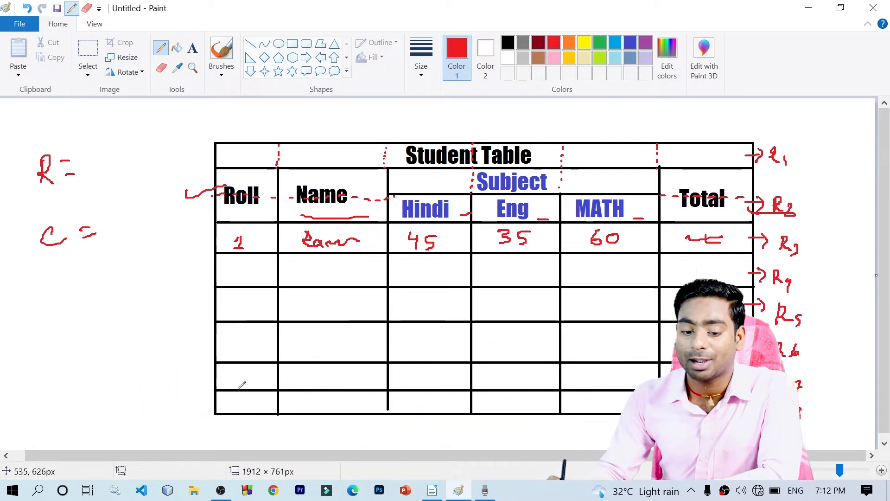
# - Draw arrows below the table columns and label them C1 to C5
pyautogui.moveTo(246, 436); pyautogui.dragTo(248, 447)
pyautogui.moveTo(320, 410); pyautogui.dragTo(320, 424)
pyautogui.moveTo(314, 417)
pyautogui.mouseDown()
pyautogui.moveTo(327, 420)
pyautogui.moveTo(312, 444)
pyautogui.mouseUp()
pyautogui.moveTo(326, 431); pyautogui.dragTo(336, 448)
pyautogui.moveTo(437, 407); pyautogui.dragTo(436, 423)
pyautogui.moveTo(438, 432); pyautogui.dragTo(432, 443)
pyautogui.moveTo(441, 435); pyautogui.dragTo(443, 446)
pyautogui.moveTo(509, 416); pyautogui.dragTo(509, 432)
pyautogui.moveTo(501, 425); pyautogui.dragTo(516, 426)
pyautogui.moveTo(510, 439); pyautogui.dragTo(527, 447)
pyautogui.moveTo(611, 406); pyautogui.dragTo(613, 422)
pyautogui.moveTo(607, 415)
pyautogui.mouseDown()
pyautogui.moveTo(622, 416)
pyautogui.moveTo(613, 446)
pyautogui.mouseUp()
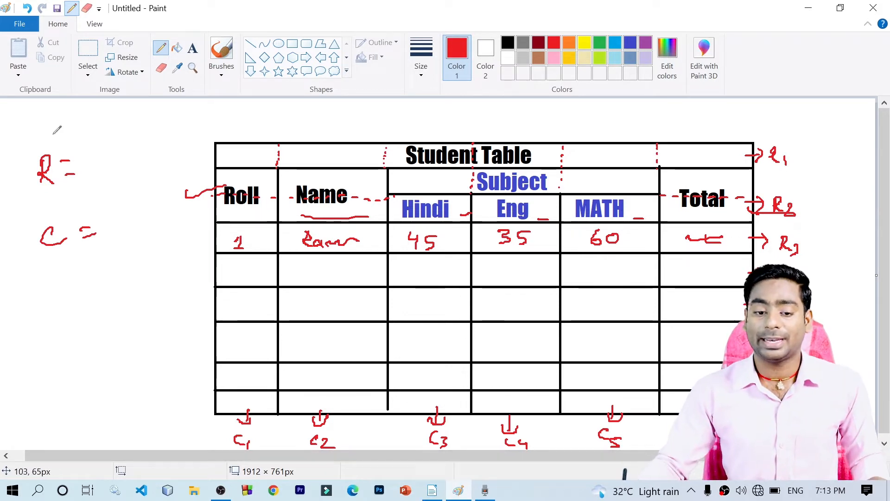
# - Complete the notes as R = 8 and C = 6, loop around the header rows, and return to LibreOffice Writer
pyautogui.moveTo(100, 148)
pyautogui.mouseDown()
pyautogui.moveTo(86, 171)
pyautogui.moveTo(98, 148)
pyautogui.mouseUp()
pyautogui.moveTo(114, 214); pyautogui.dragTo(107, 232)
pyautogui.moveTo(75, 269)
pyautogui.mouseDown()
pyautogui.moveTo(124, 254)
pyautogui.moveTo(139, 262)
pyautogui.mouseUp()
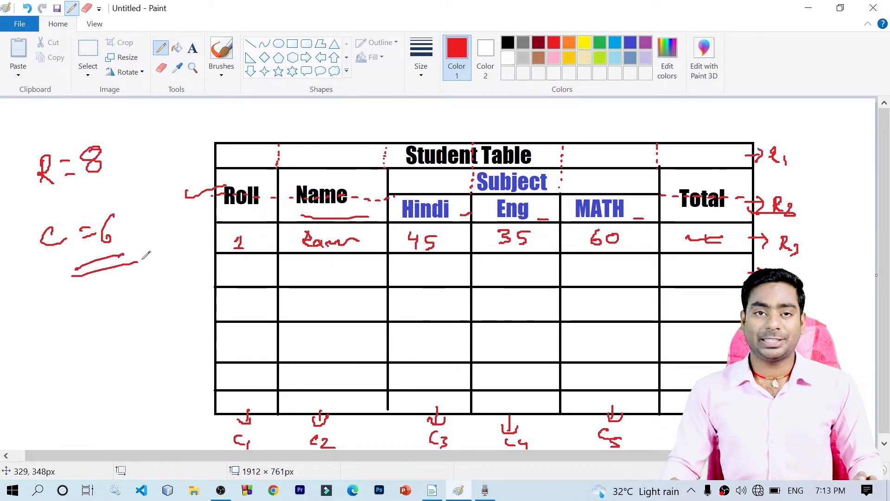
pyautogui.moveTo(380, 130)
pyautogui.mouseDown()
pyautogui.moveTo(385, 203)
pyautogui.moveTo(603, 133)
pyautogui.moveTo(258, 101)
pyautogui.mouseUp()
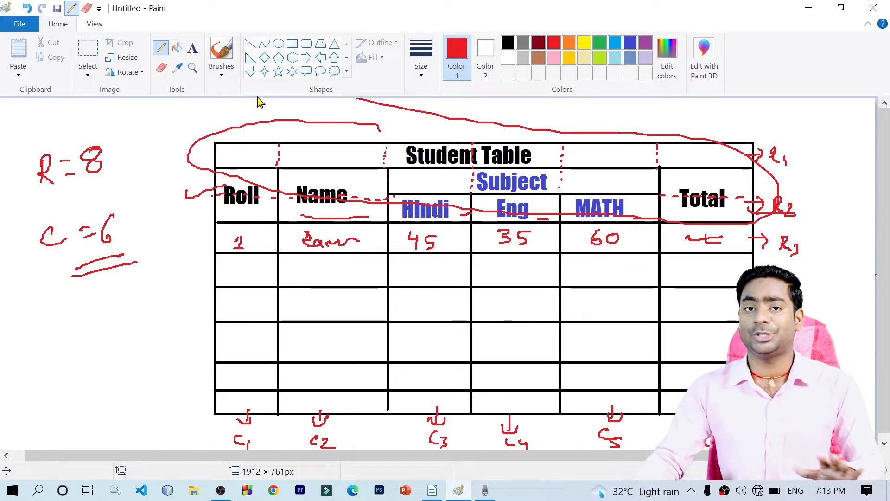
pyautogui.click(807, 7)
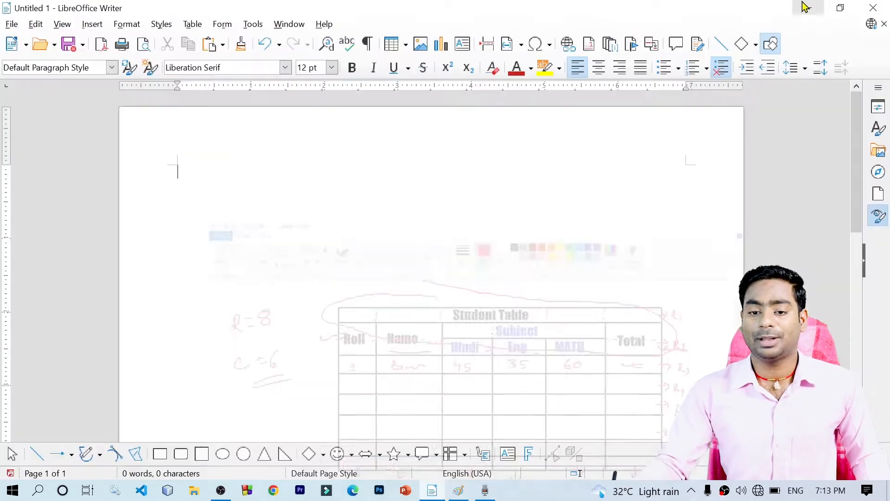
pyautogui.click(197, 28)
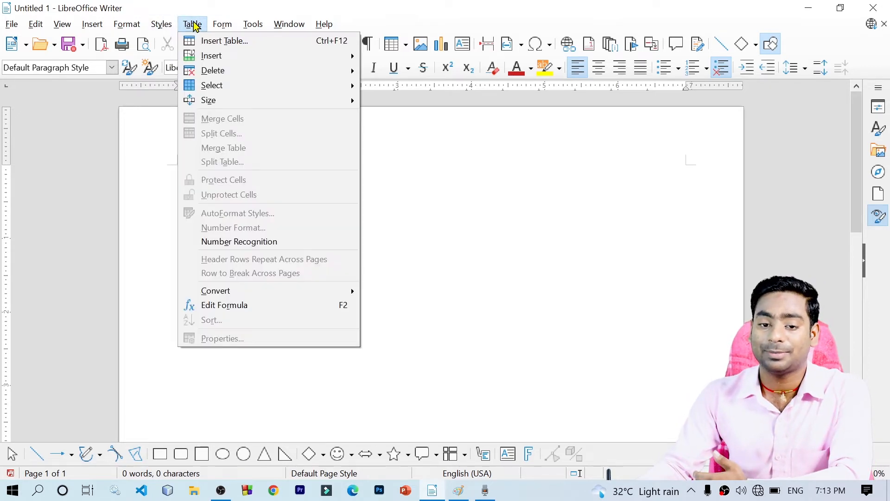
pyautogui.click(258, 45)
pyautogui.click(590, 99)
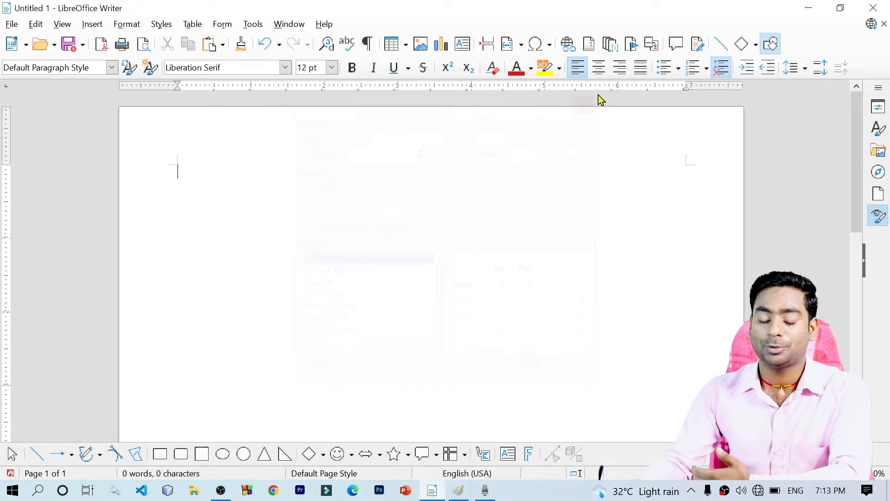
pyautogui.press('F12')
pyautogui.hotkey('ctrl', 'z')
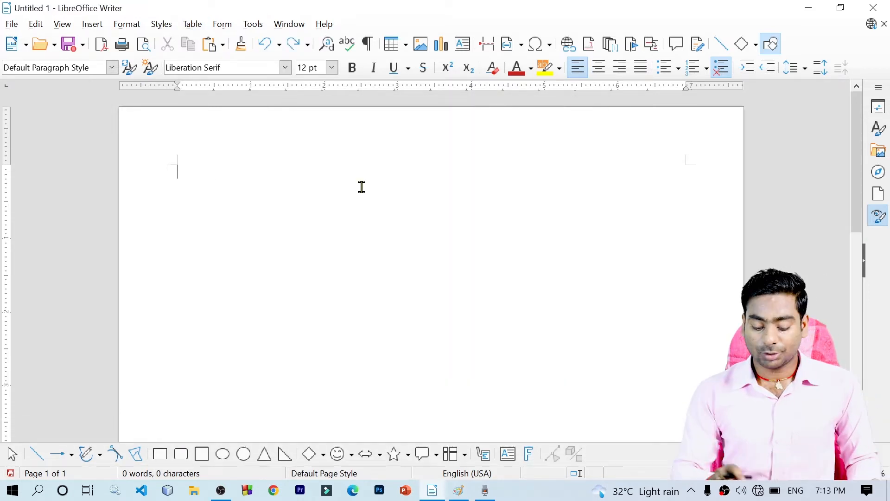
# - Insert a table with 6 columns and 8 rows using the Default Table Style
pyautogui.hotkey('ctrl', 'F12')
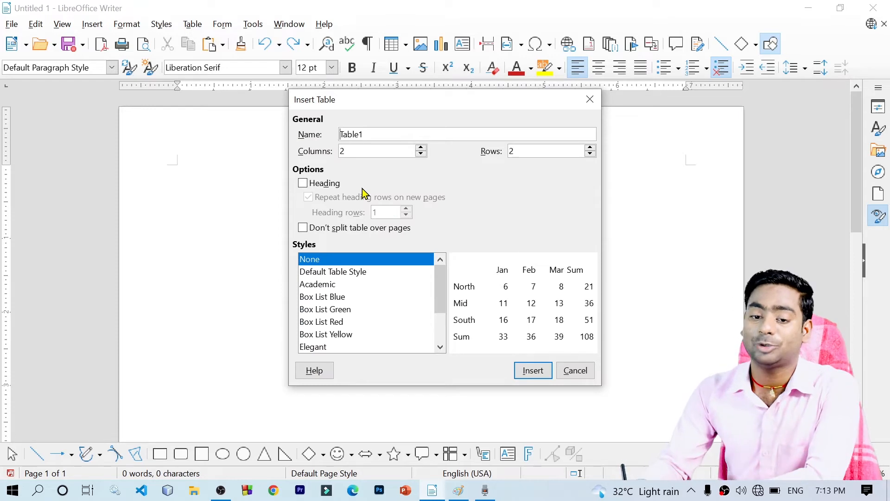
pyautogui.moveTo(414, 95); pyautogui.dragTo(471, 82)
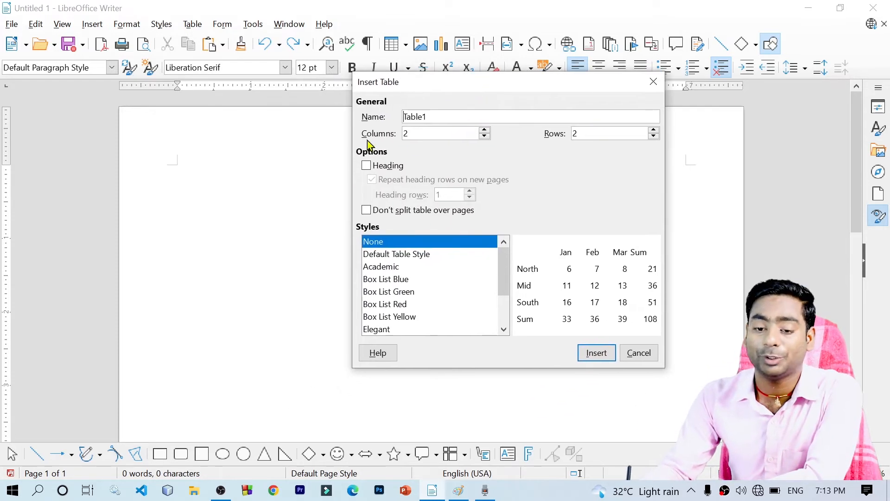
pyautogui.moveTo(431, 132); pyautogui.dragTo(360, 130)
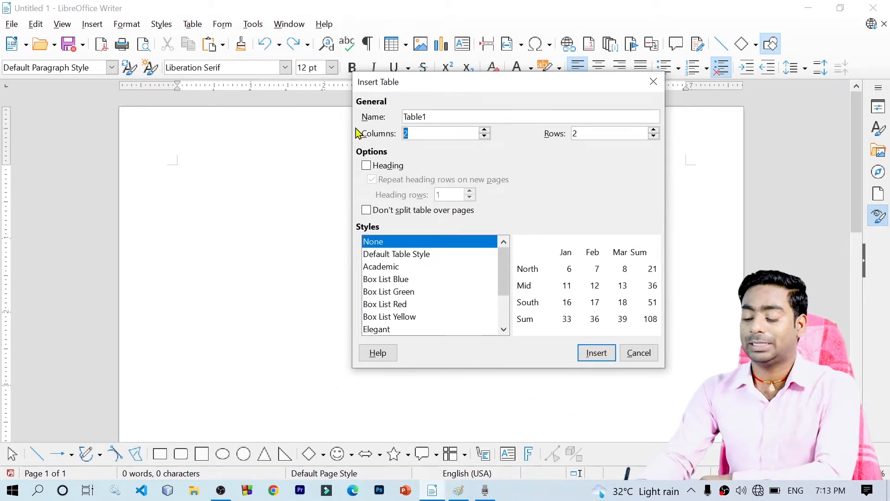
pyautogui.write('6')
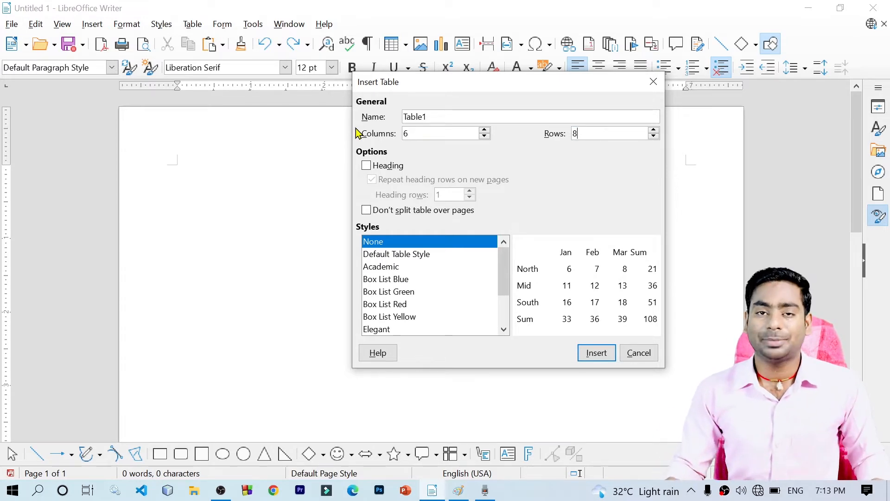
pyautogui.doubleClick(410, 134)
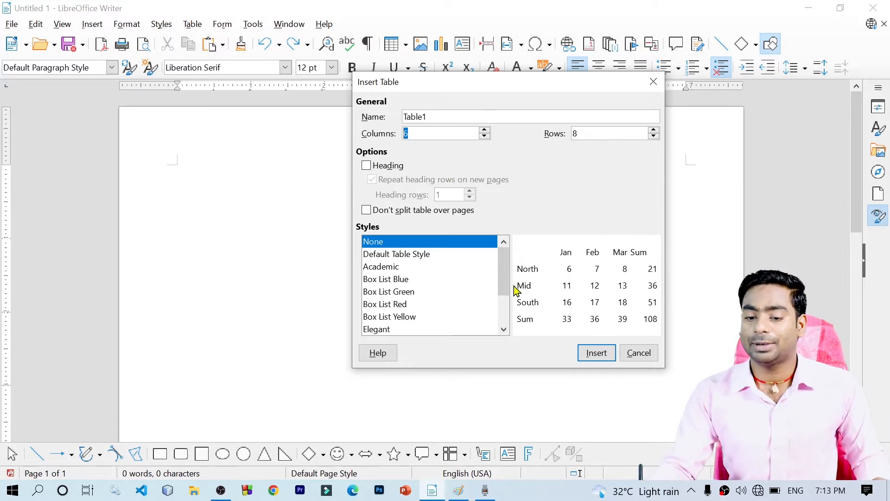
pyautogui.click(416, 255)
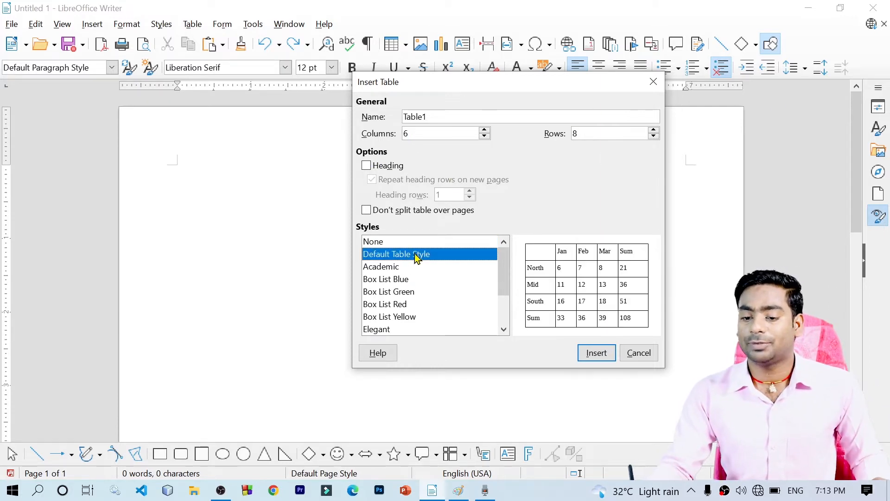
pyautogui.click(598, 353)
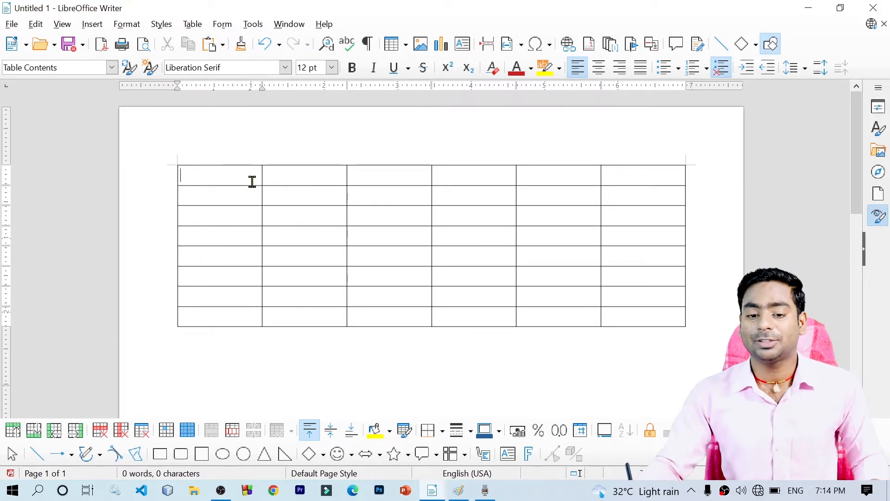
# - Try merging the six cells of the table's first row, and undo the merge
pyautogui.moveTo(235, 173); pyautogui.dragTo(622, 173)
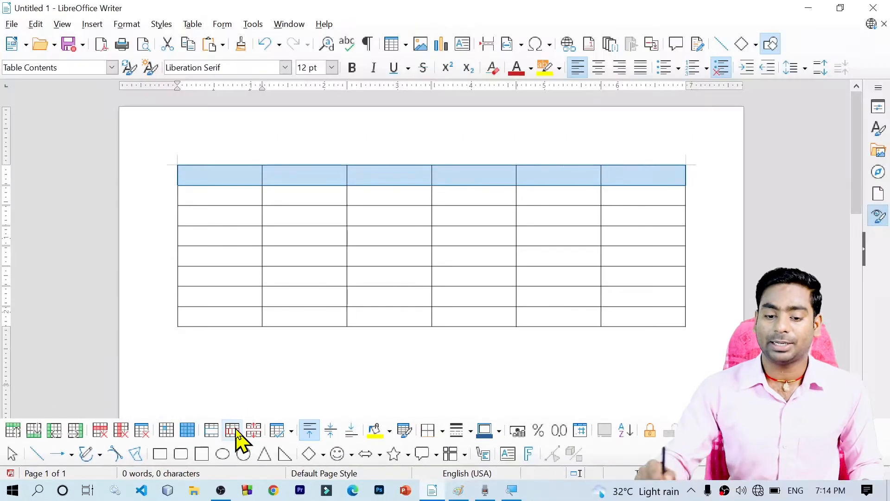
pyautogui.click(211, 432)
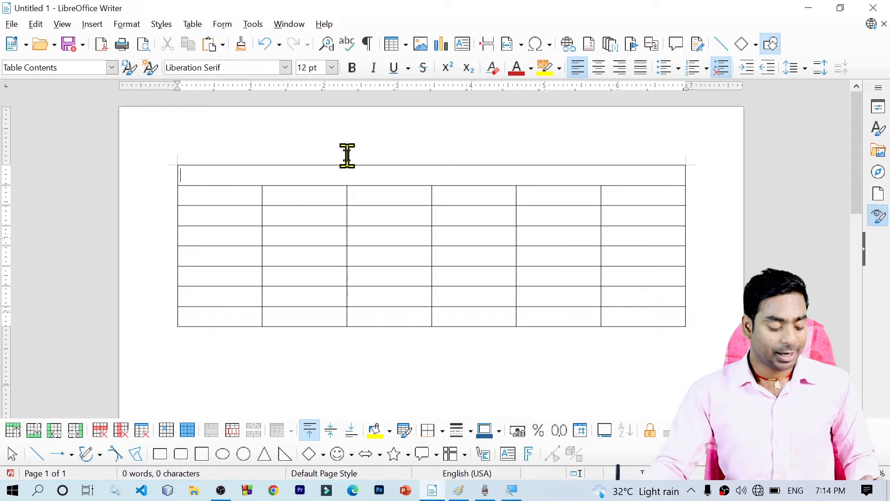
pyautogui.hotkey('ctrl', 'z')
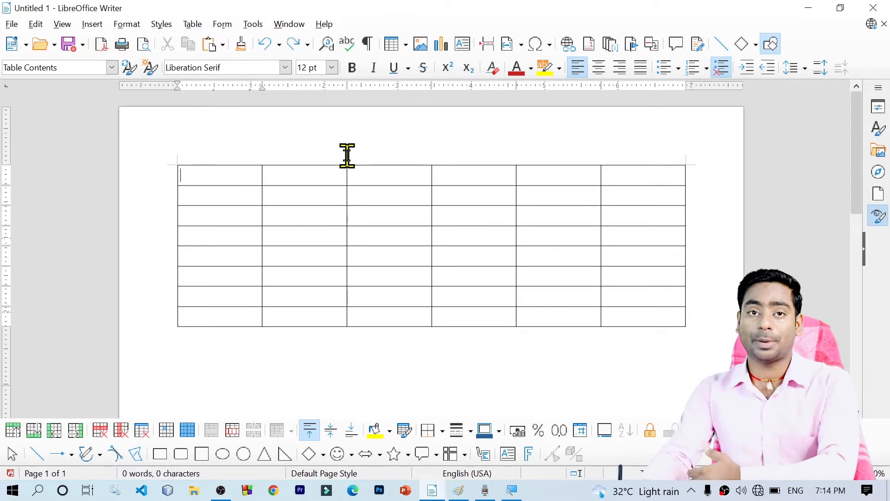
pyautogui.click(191, 25)
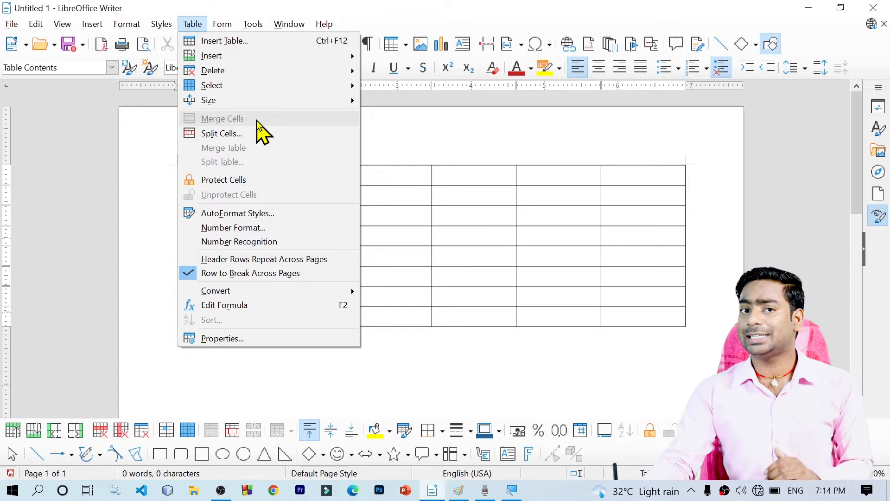
pyautogui.click(416, 154)
# - Merge all six cells of the table's first row and enter the centred title "Student Table" in it
pyautogui.moveTo(215, 174); pyautogui.dragTo(626, 173)
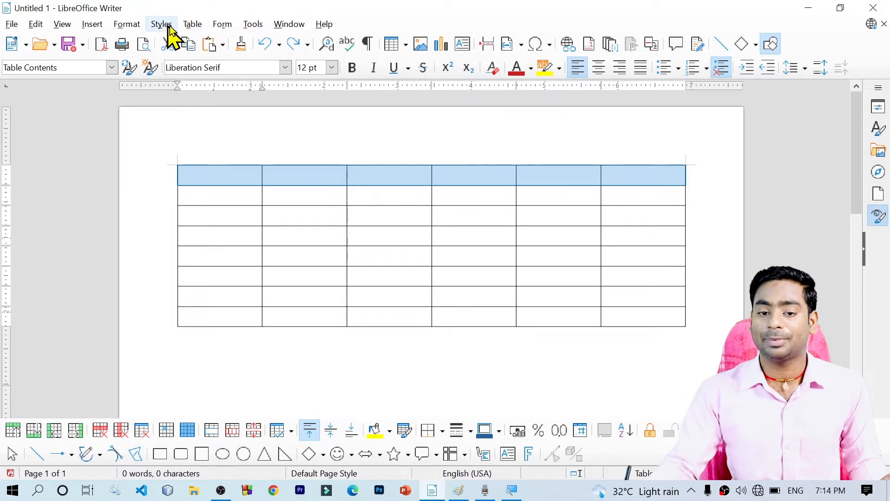
pyautogui.click(188, 27)
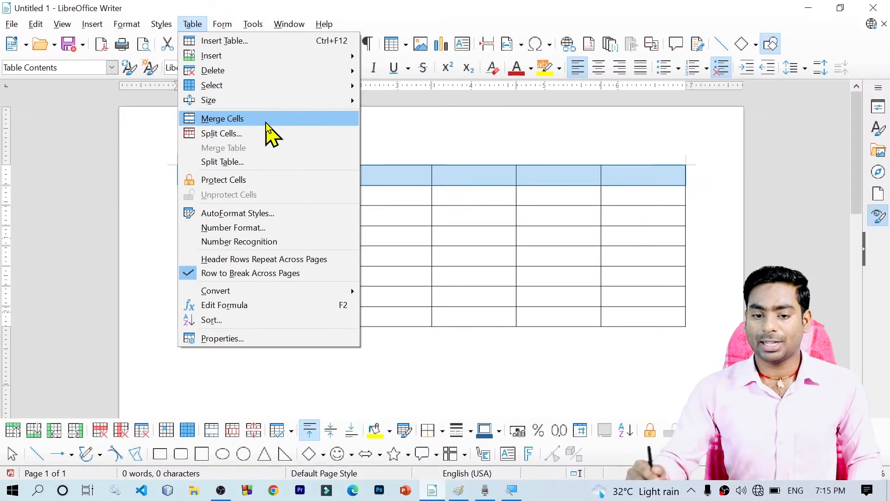
pyautogui.click(269, 119)
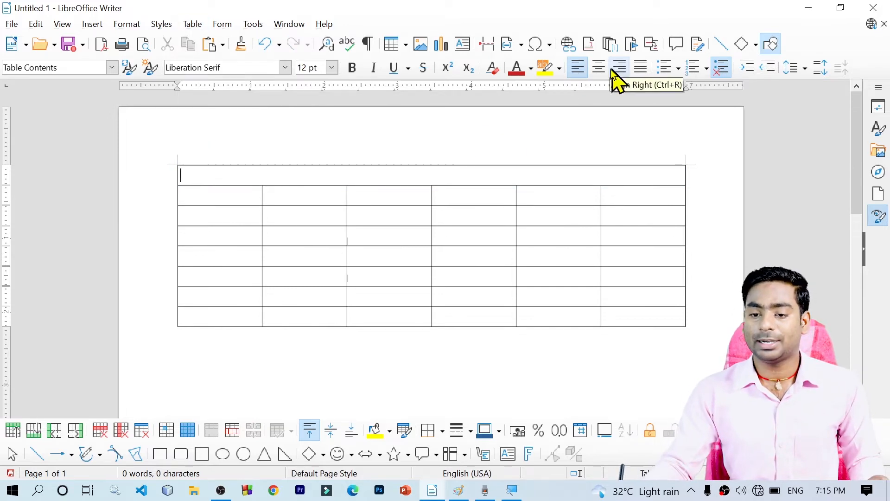
pyautogui.click(599, 69)
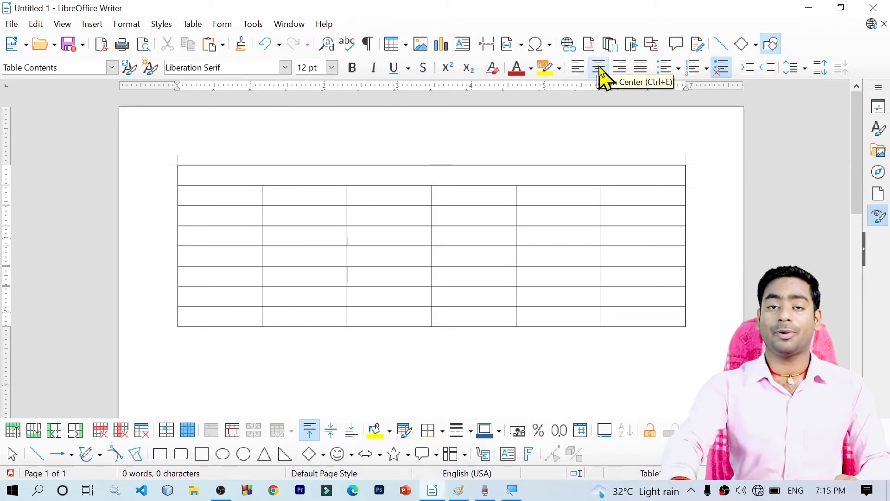
pyautogui.write('St')
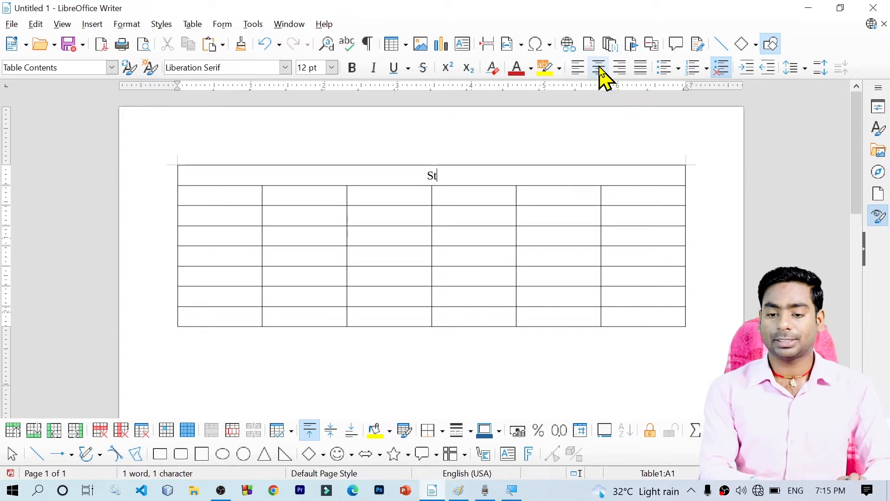
pyautogui.write('udent Table')
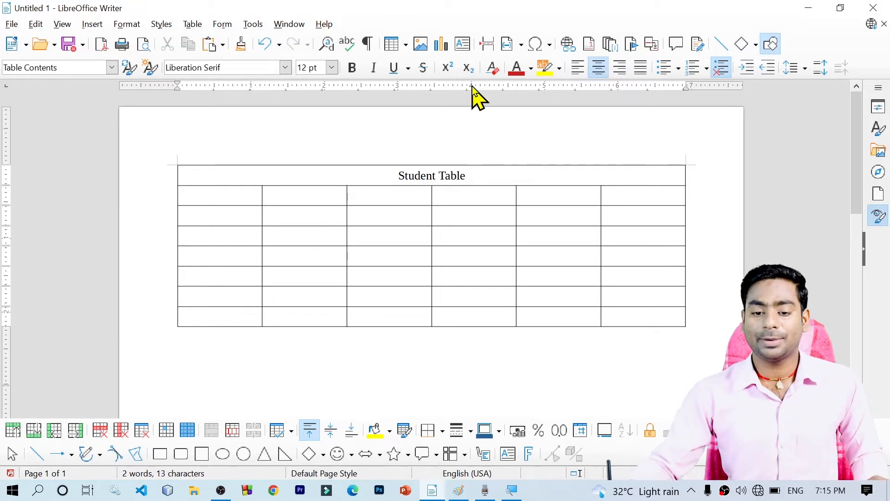
pyautogui.click(219, 200)
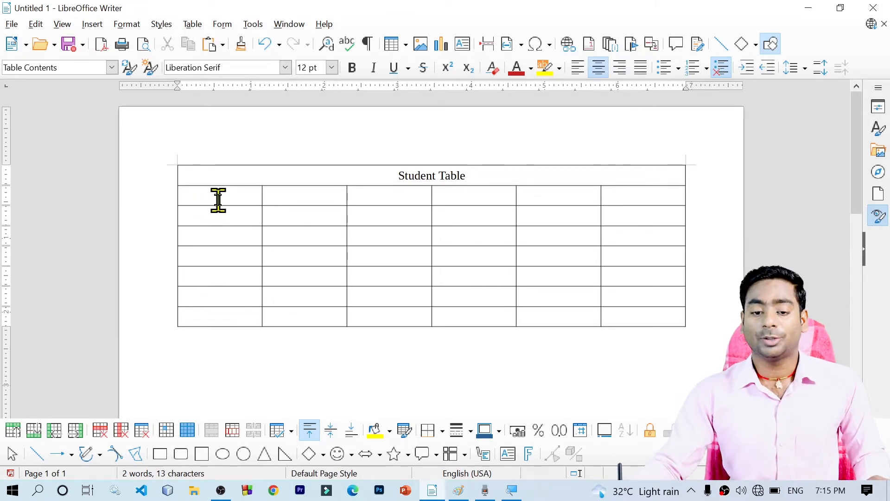
pyautogui.click(302, 198)
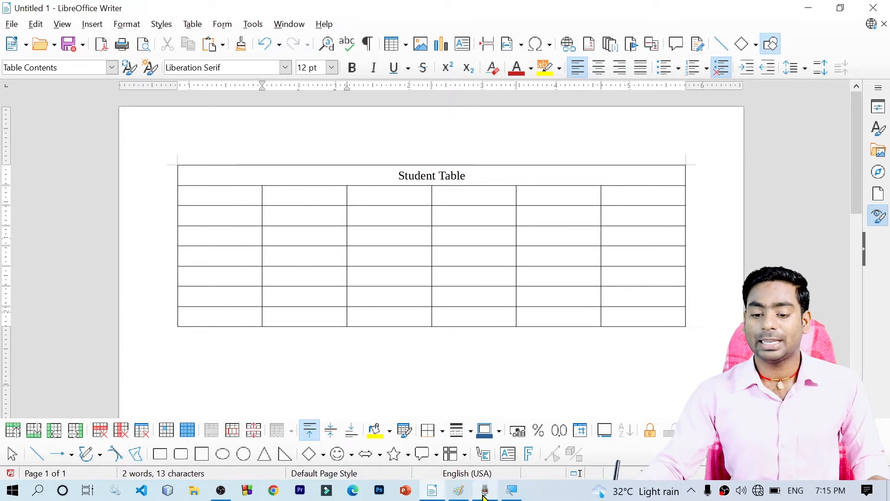
pyautogui.click(227, 204)
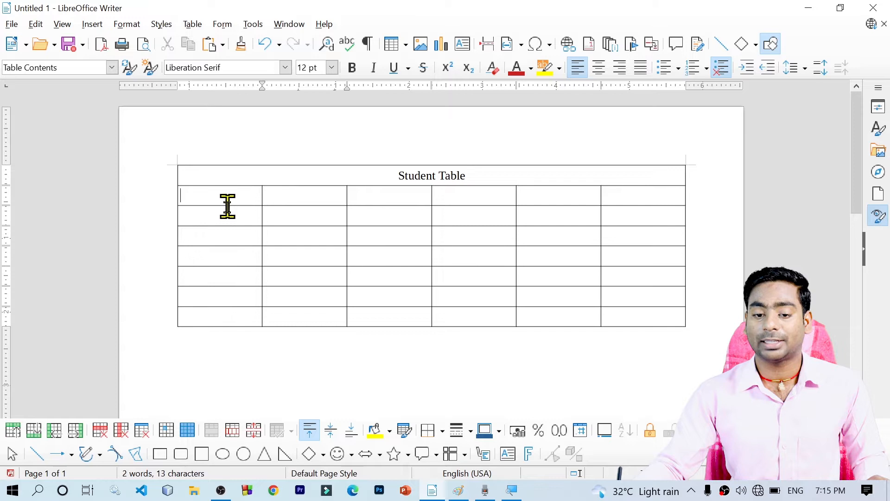
pyautogui.moveTo(228, 204); pyautogui.dragTo(224, 210)
pyautogui.moveTo(304, 200); pyautogui.dragTo(301, 214)
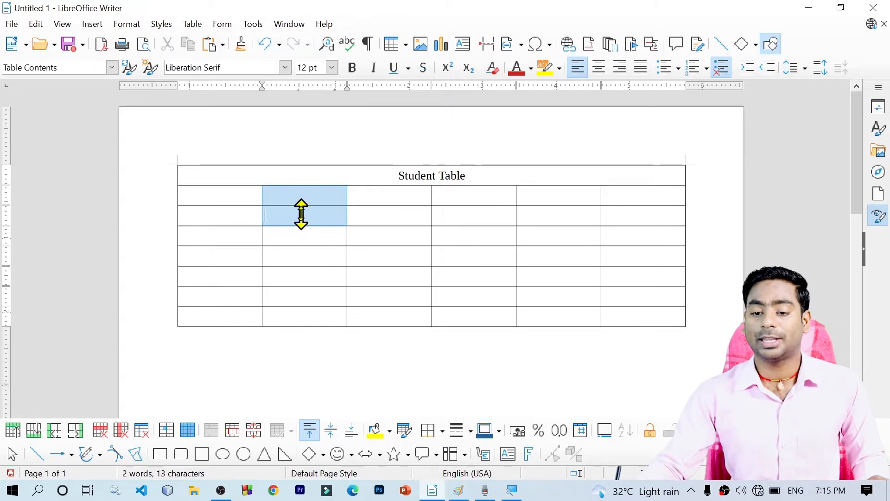
# - Merge the third to fifth cells of the second row and enter the centred heading "Subjet" in the merged cell
pyautogui.moveTo(409, 200); pyautogui.dragTo(537, 204)
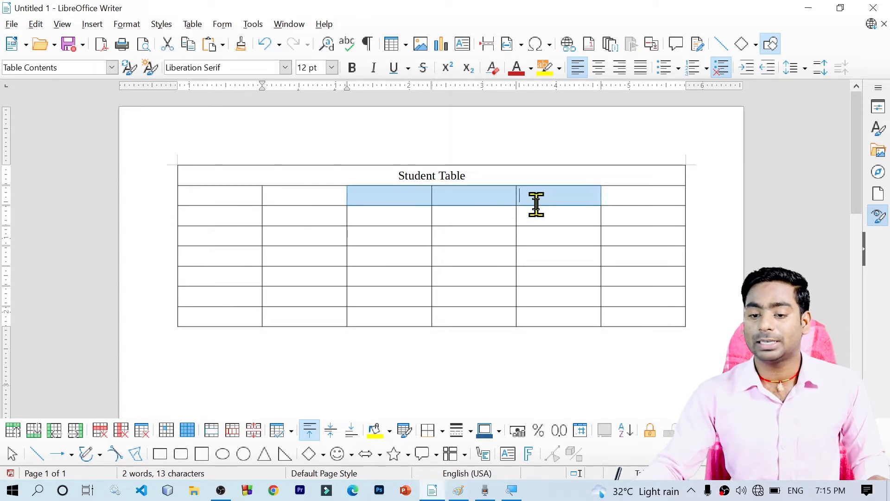
pyautogui.click(377, 193)
pyautogui.moveTo(377, 194); pyautogui.dragTo(540, 194)
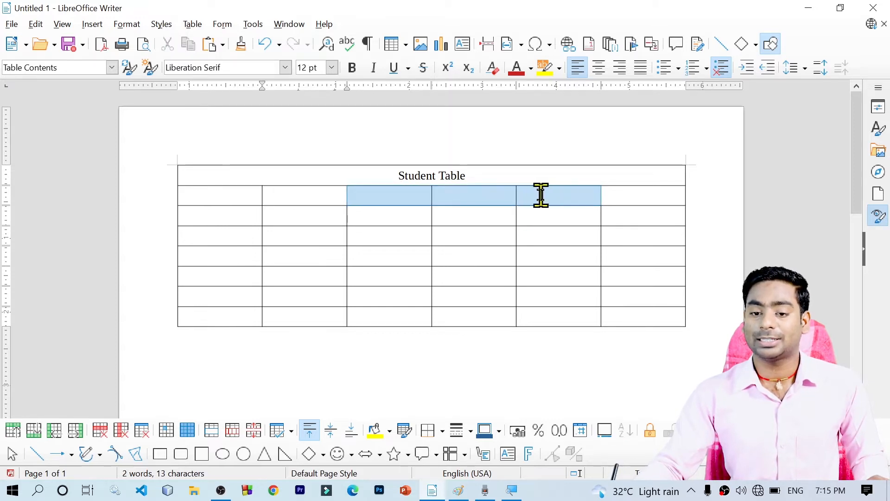
pyautogui.click(211, 430)
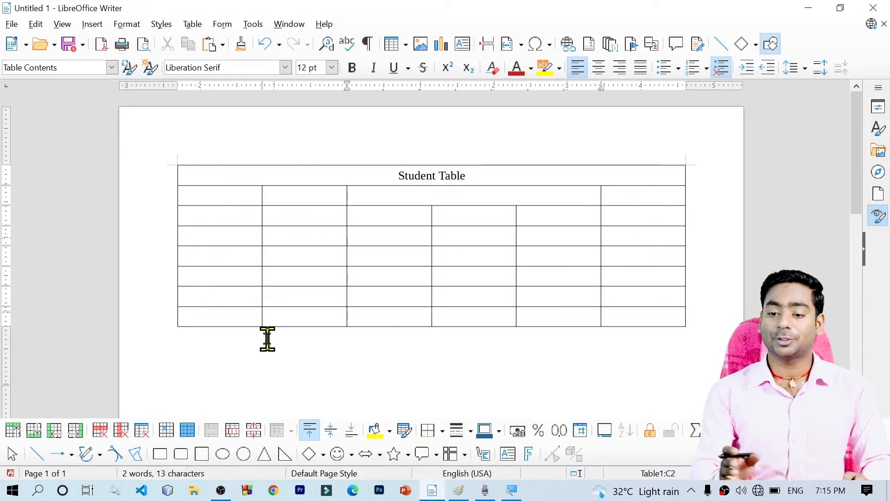
pyautogui.hotkey('ctrl', 'e')
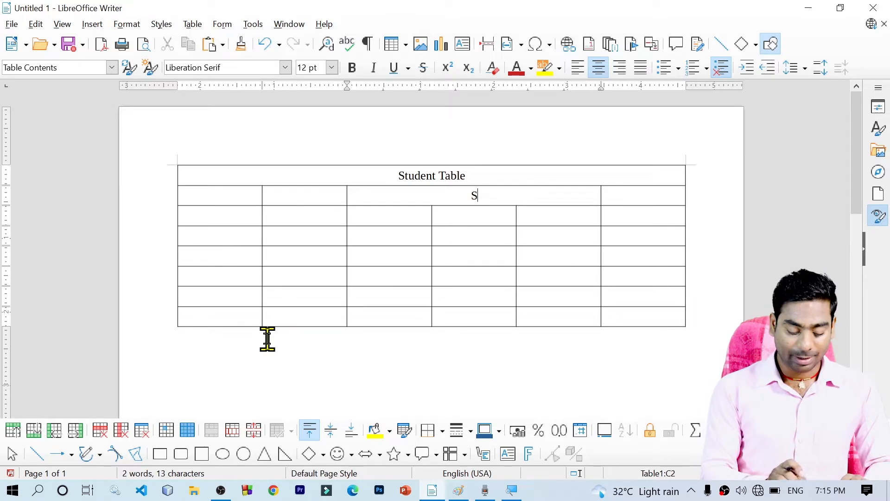
pyautogui.write('Subjet')
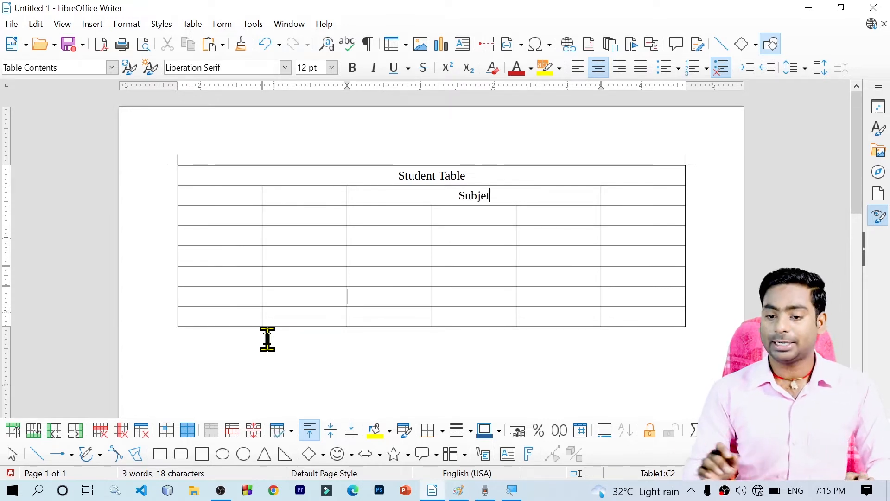
# - Enter the centred subheadings Hindi, Eng and MATH in the three cells below the subject heading
pyautogui.click(399, 211)
pyautogui.hotkey('ctrl', 'e')
pyautogui.write('Hindi')
pyautogui.press('Tab')
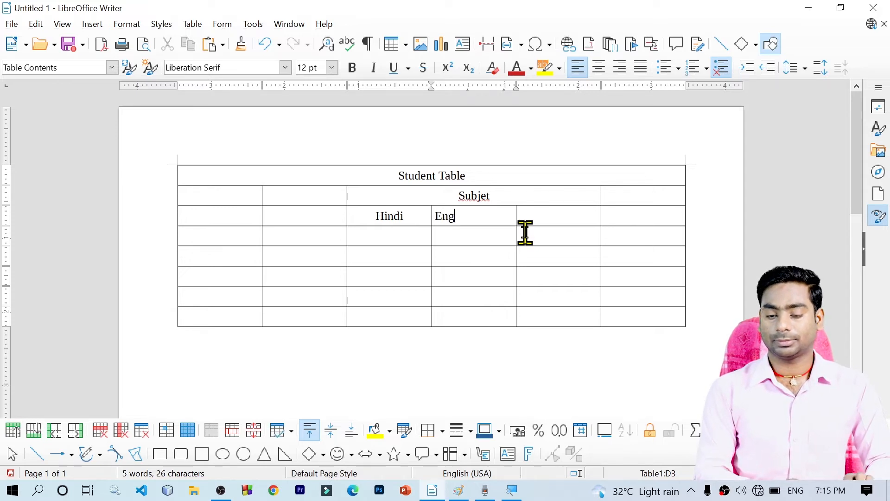
pyautogui.hotkey('ctrl', 'e')
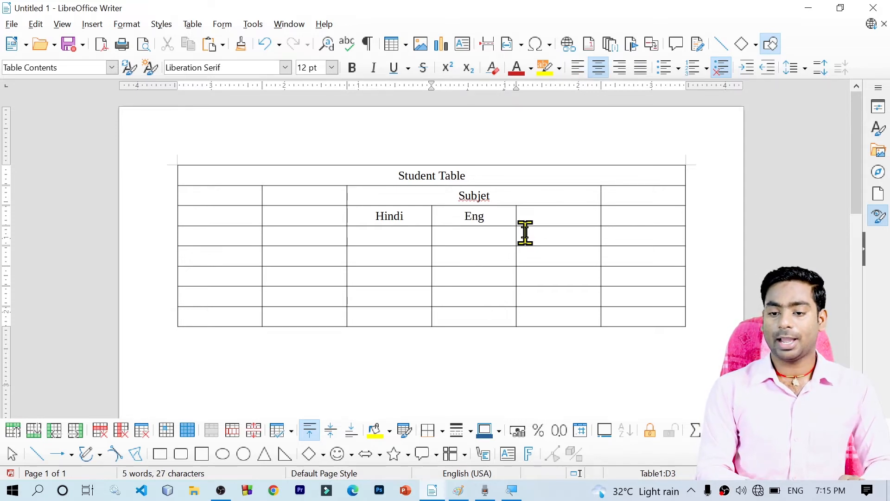
pyautogui.press('Tab')
pyautogui.hotkey('ctrl', 'e')
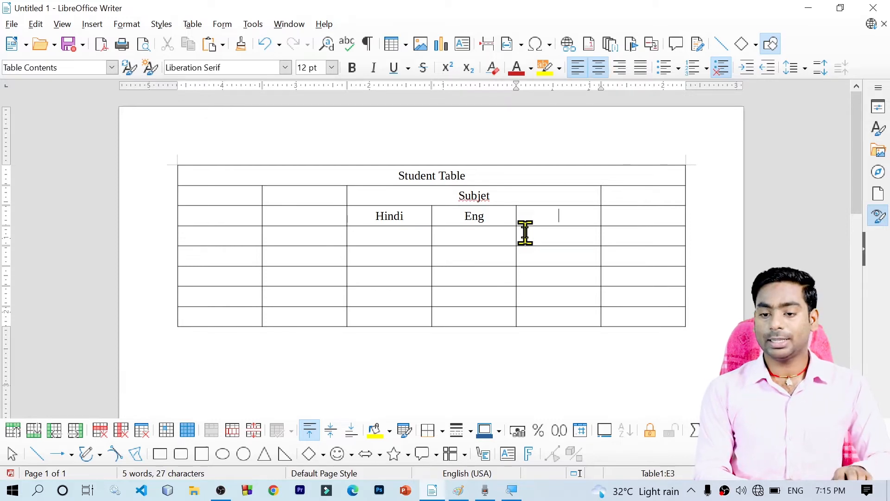
pyautogui.write('MATH')
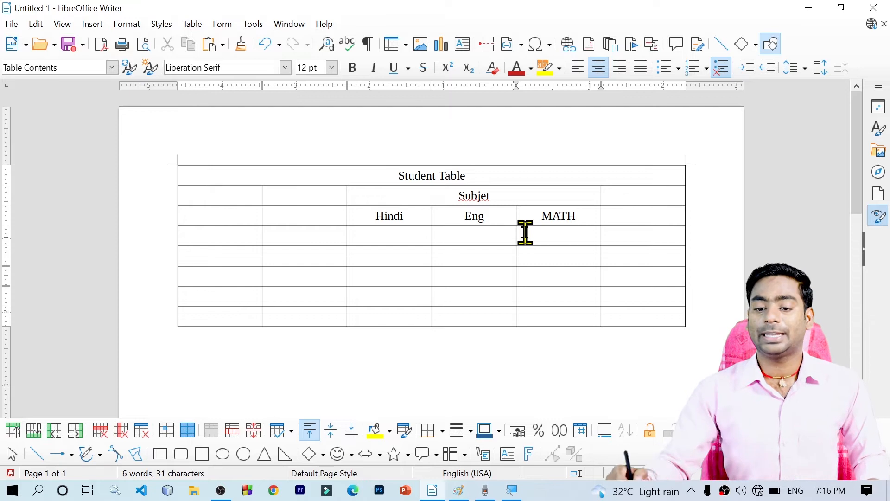
# - Merge the second- and third-row cells vertically in each of the first, second and last columns
pyautogui.moveTo(288, 196); pyautogui.dragTo(238, 208)
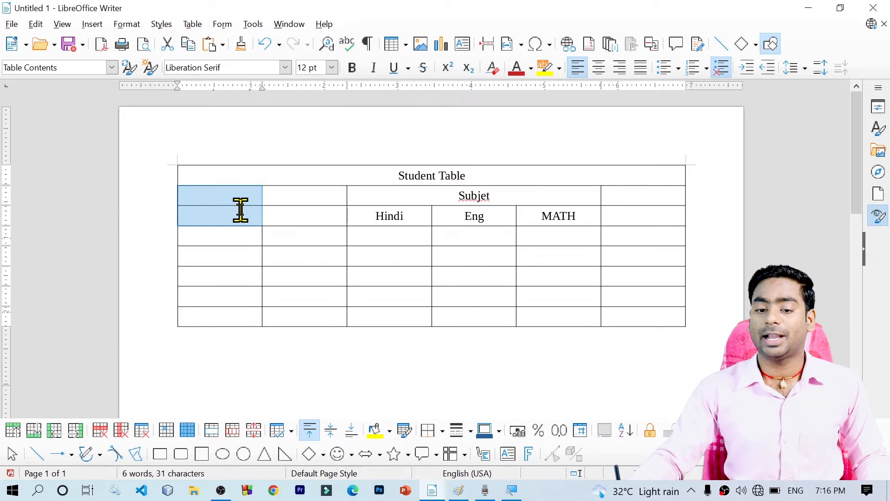
pyautogui.click(240, 208)
pyautogui.moveTo(234, 214); pyautogui.dragTo(233, 194)
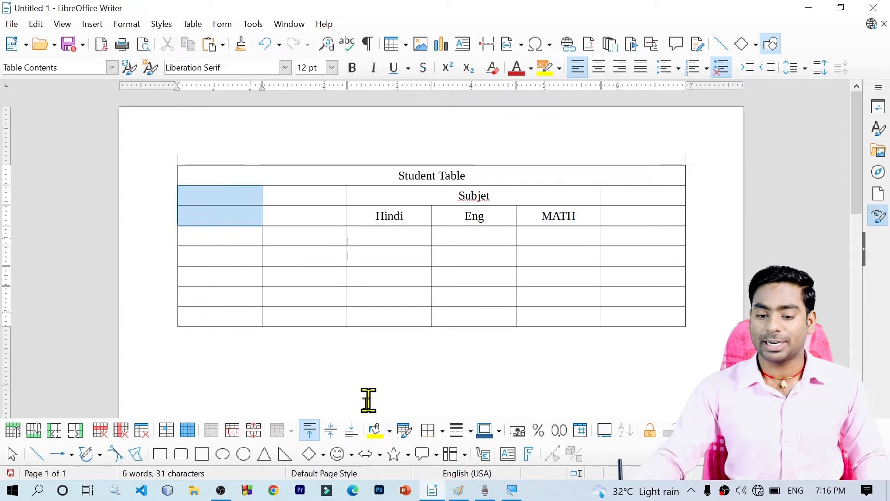
pyautogui.click(209, 432)
pyautogui.moveTo(314, 190); pyautogui.dragTo(304, 212)
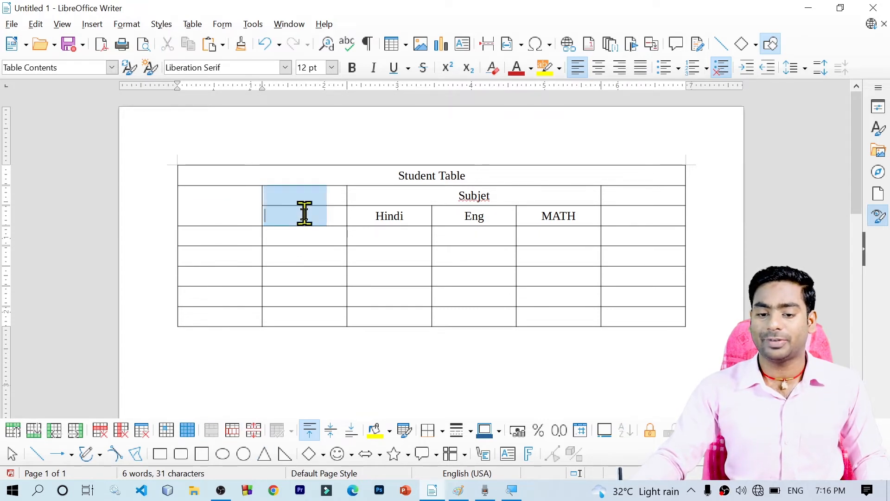
pyautogui.click(211, 430)
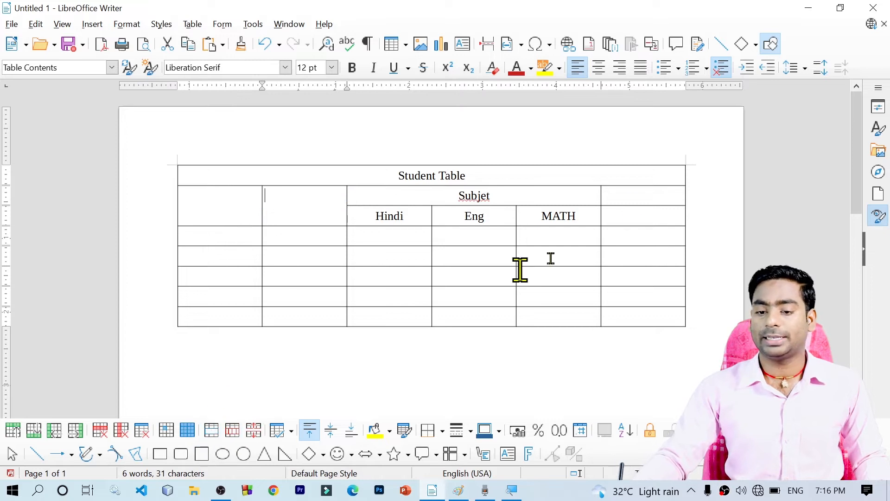
pyautogui.moveTo(651, 193); pyautogui.dragTo(649, 212)
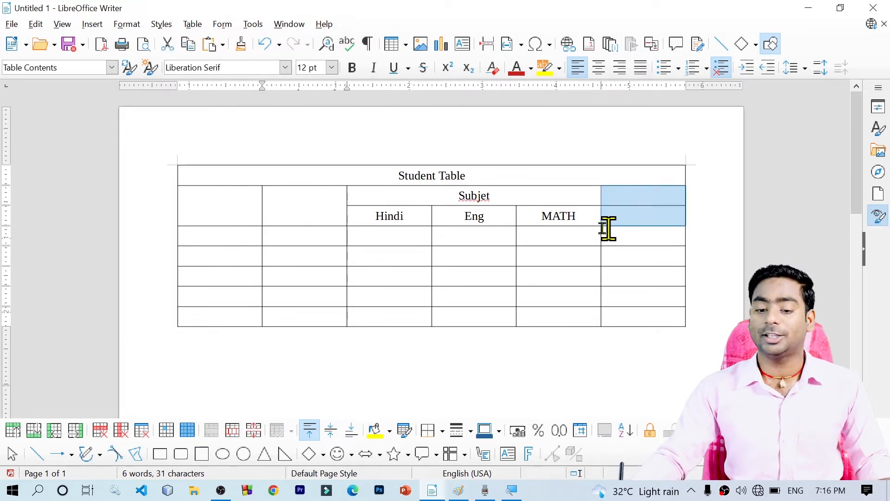
pyautogui.click(211, 431)
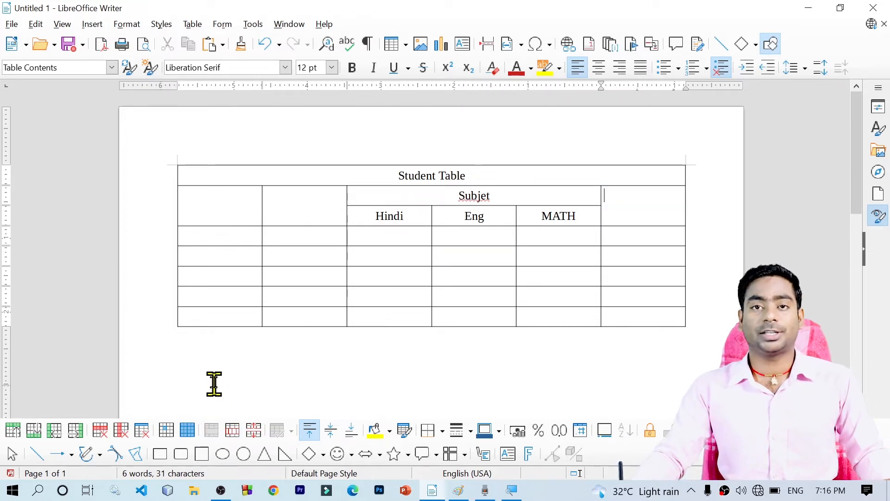
# - Enter the centred headings Roll, Name and Total in the three vertically merged header cells
pyautogui.click(229, 206)
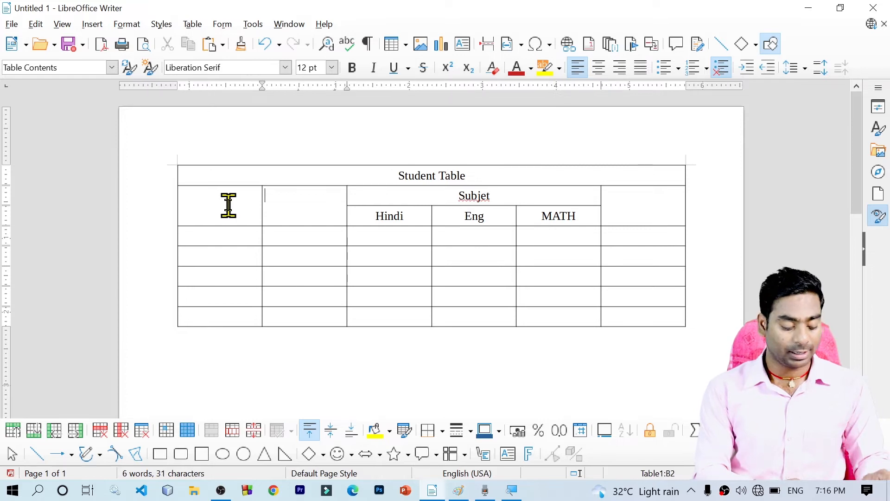
pyautogui.click(229, 205)
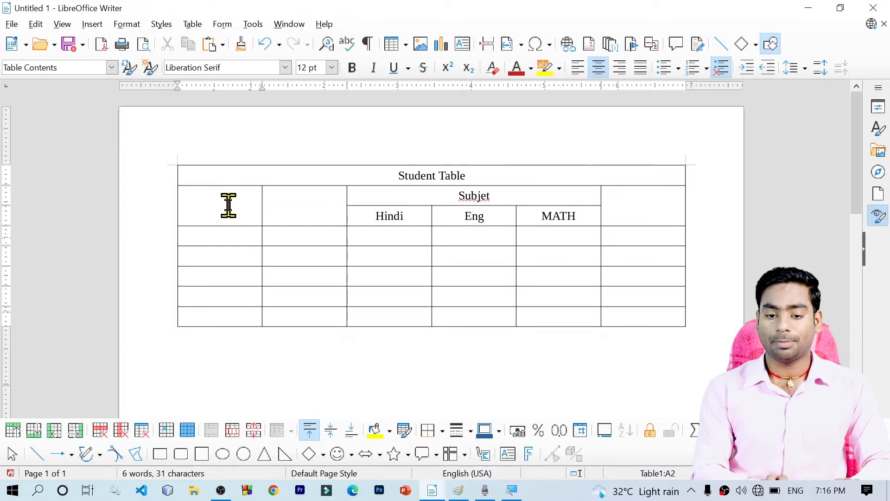
pyautogui.press('BackSpace')
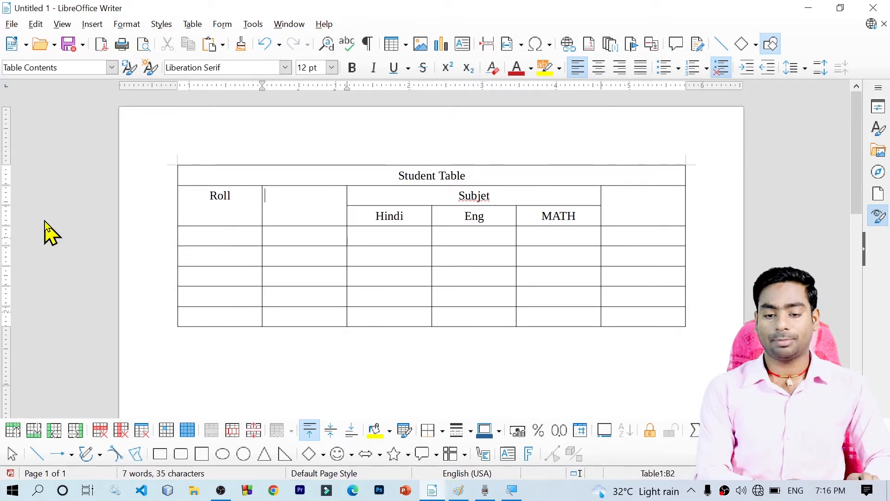
pyautogui.hotkey('ctrl', 'e')
pyautogui.write('Name')
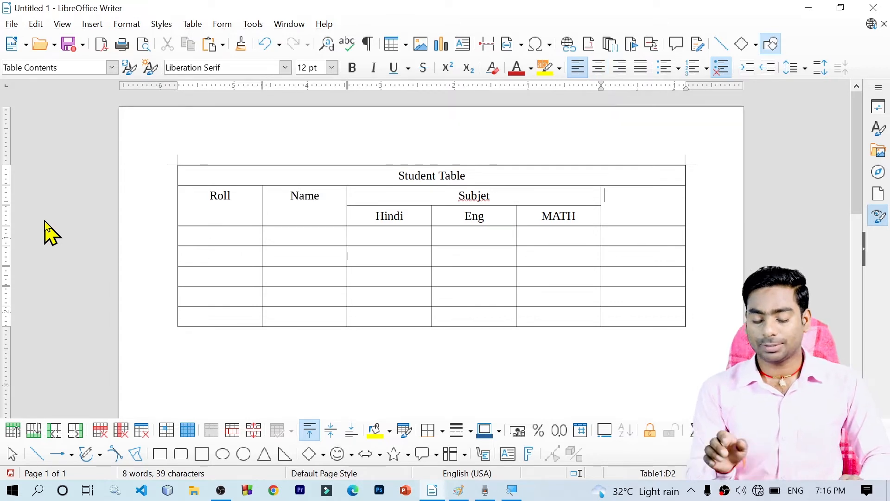
pyautogui.hotkey('ctrl', 'e')
pyautogui.press('BackSpace')
pyautogui.write('Total')
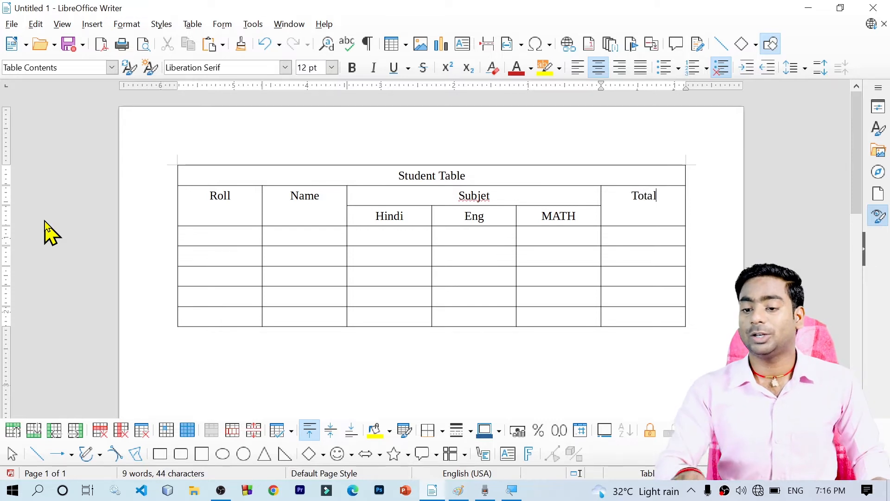
# - Make the text in the title row and both header rows of the table bold
pyautogui.moveTo(330, 173); pyautogui.dragTo(598, 212)
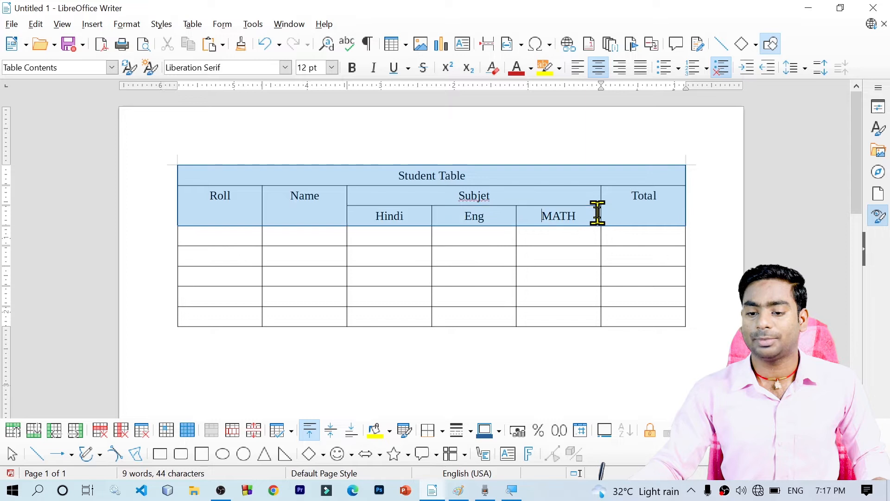
pyautogui.click(352, 68)
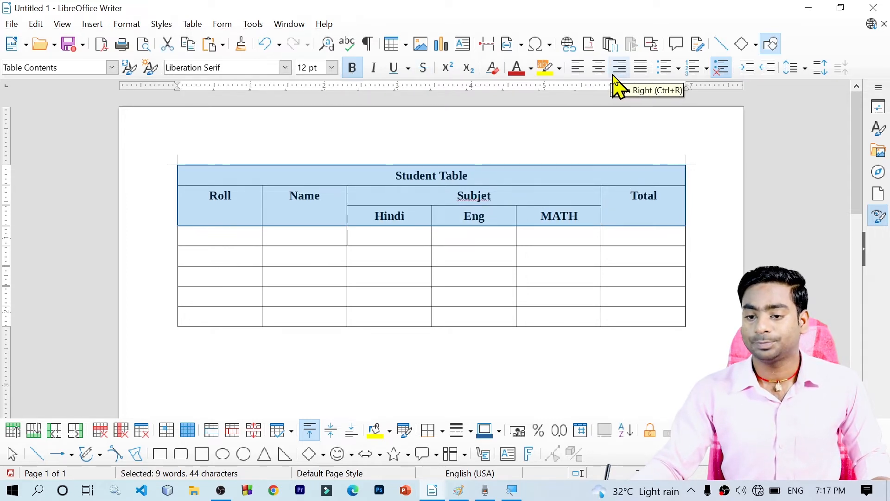
pyautogui.click(569, 190)
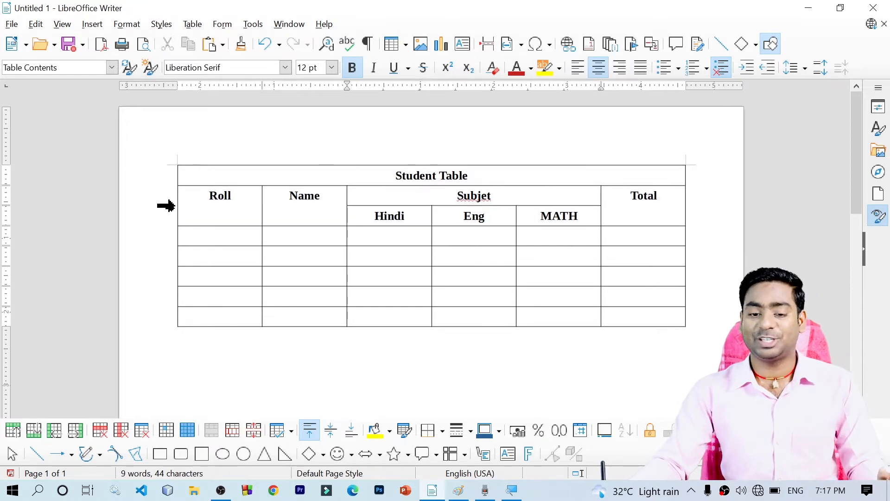
# - Centre-align all cells in the five empty rows below the header
pyautogui.click(228, 240)
pyautogui.moveTo(206, 246); pyautogui.dragTo(661, 324)
pyautogui.click(598, 67)
# - Fill the first student row with roll 1, the student's name, and marks 36 for Hindi, 25 for Eng and 45 for MATH
pyautogui.click(243, 232)
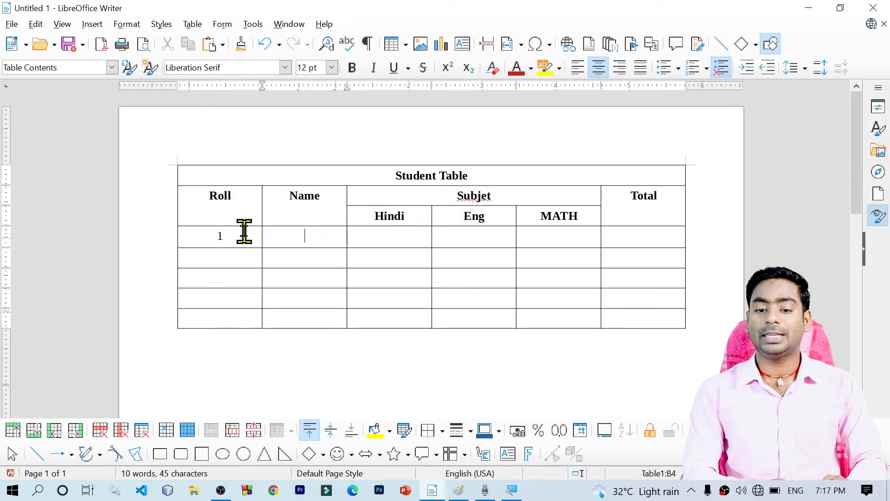
pyautogui.write('RAm')
pyautogui.press('BackSpace')
pyautogui.write('M')
pyautogui.press('Tab')
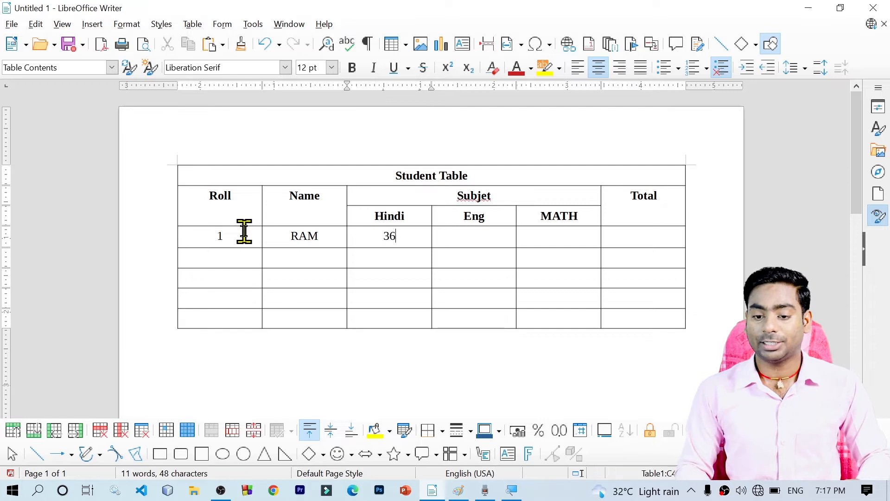
pyautogui.write('25')
pyautogui.press('Tab')
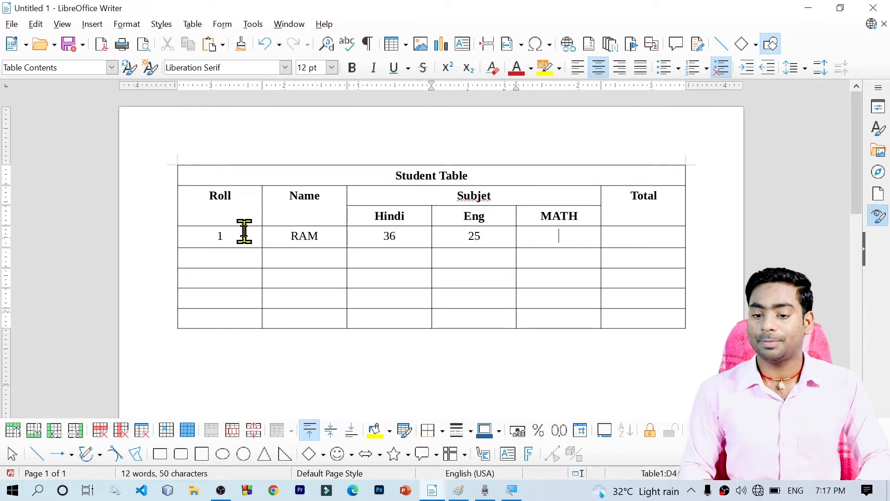
pyautogui.write('45')
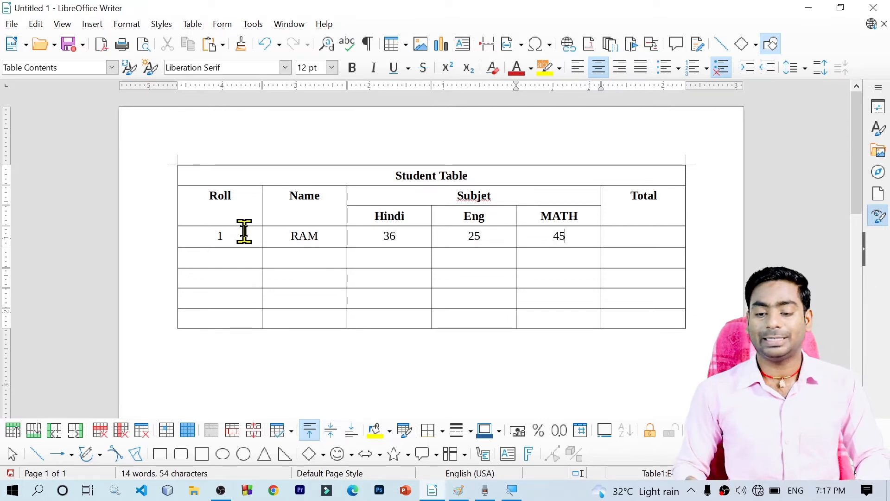
# - Fill the second student row with roll 2, the student's name, and marks 48 for Hindi, 65 for Eng and 75 for MATH
pyautogui.press('Down')
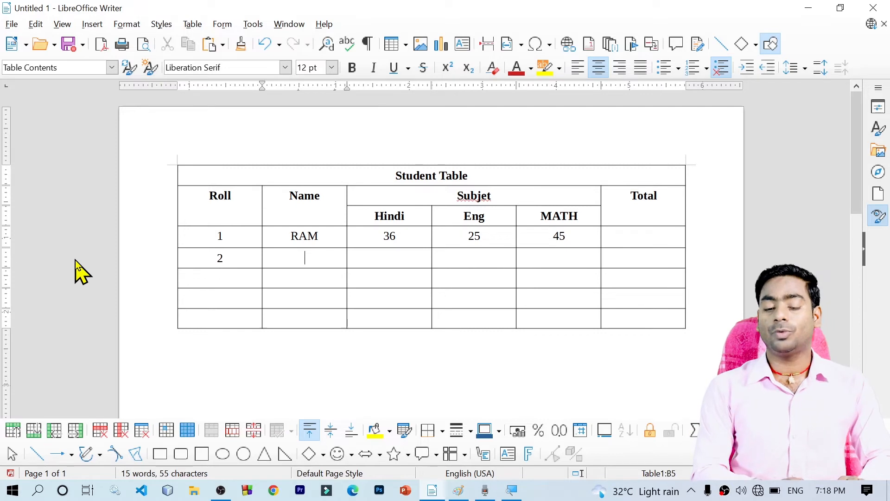
pyautogui.press('BackSpace')
pyautogui.write('SITA')
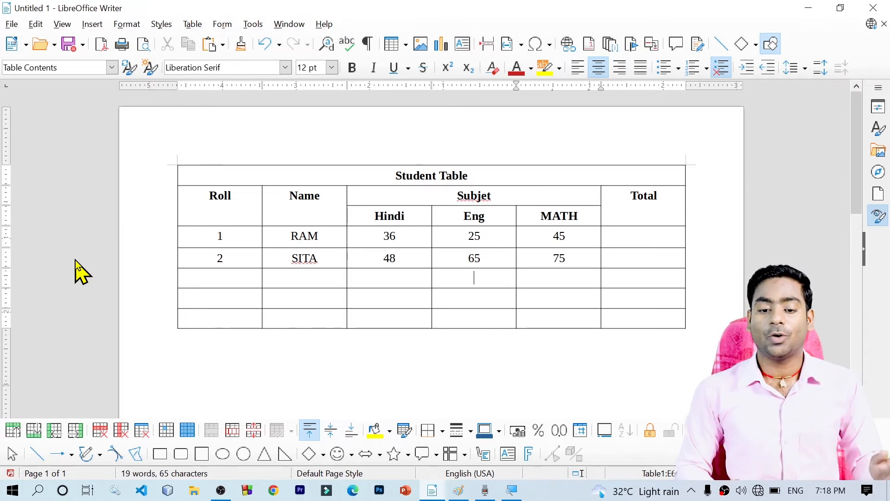
# - Enter the roll numbers 3, 4 and 5 in the Roll column of the last three rows
pyautogui.press('Left')
pyautogui.press('Left')
pyautogui.press('Up')
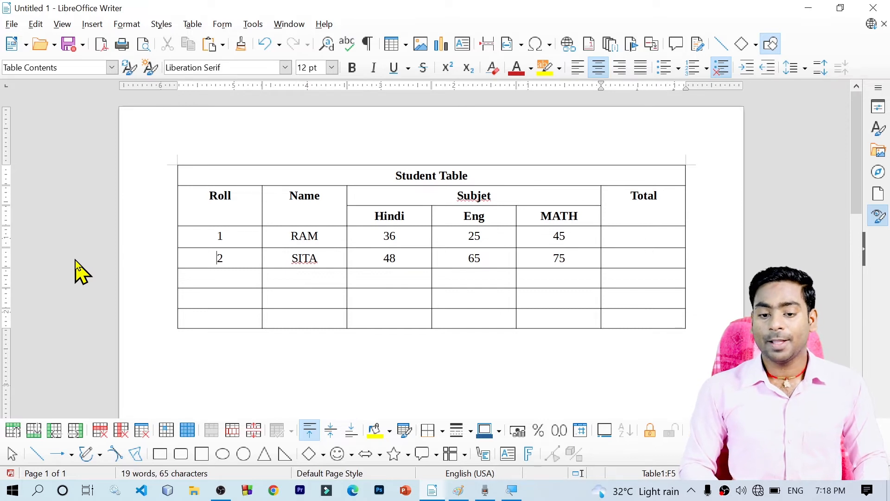
pyautogui.press('Left')
pyautogui.press('Left')
pyautogui.press('Left')
pyautogui.press('Left')
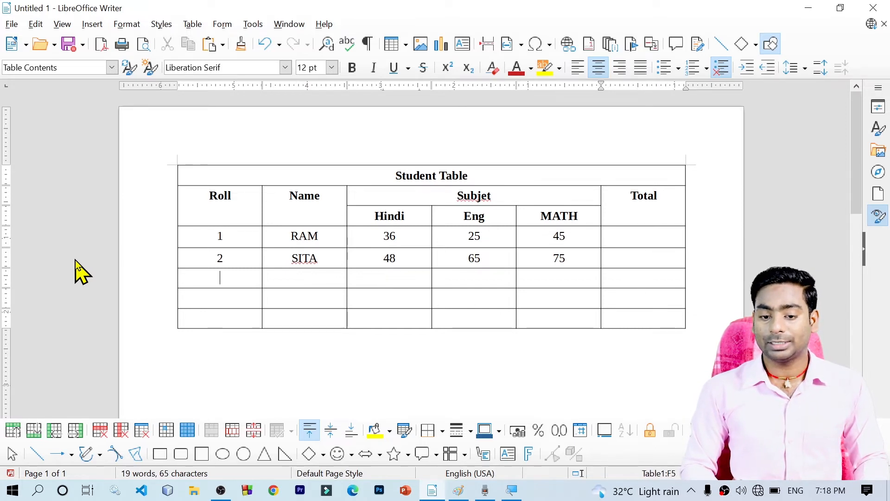
pyautogui.write('4')
pyautogui.press('Down')
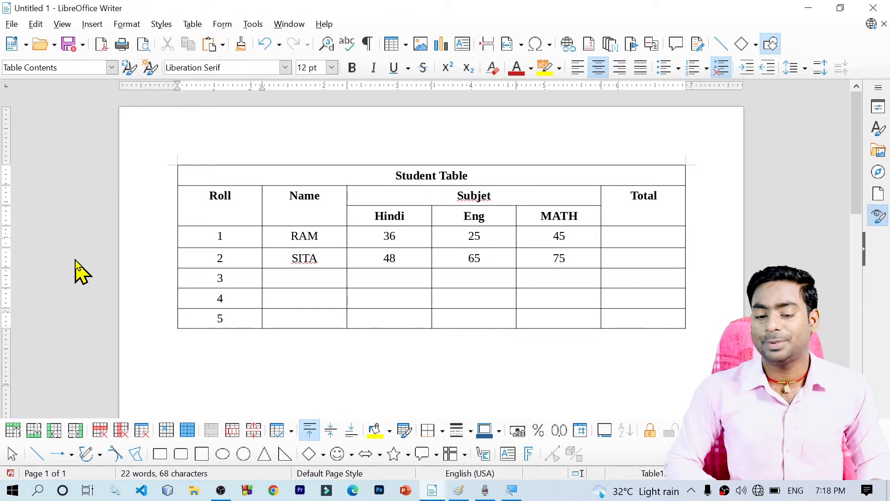
# - Calculate the Total for roll 1 with the table formula =SUM(<C4:E4>) over its three subject marks
pyautogui.press('Up')
pyautogui.press('Right')
pyautogui.press('Right')
pyautogui.press('Right')
pyautogui.press('Right')
pyautogui.press('Right')
pyautogui.press('Right')
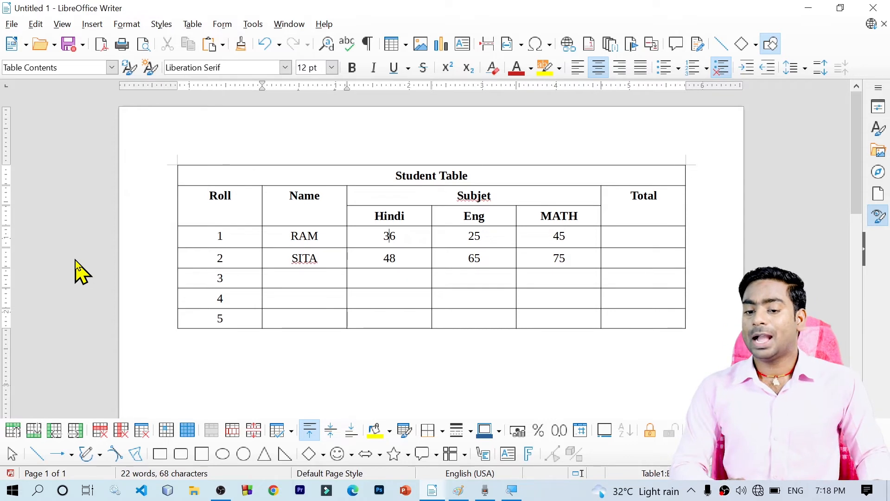
pyautogui.press('Right')
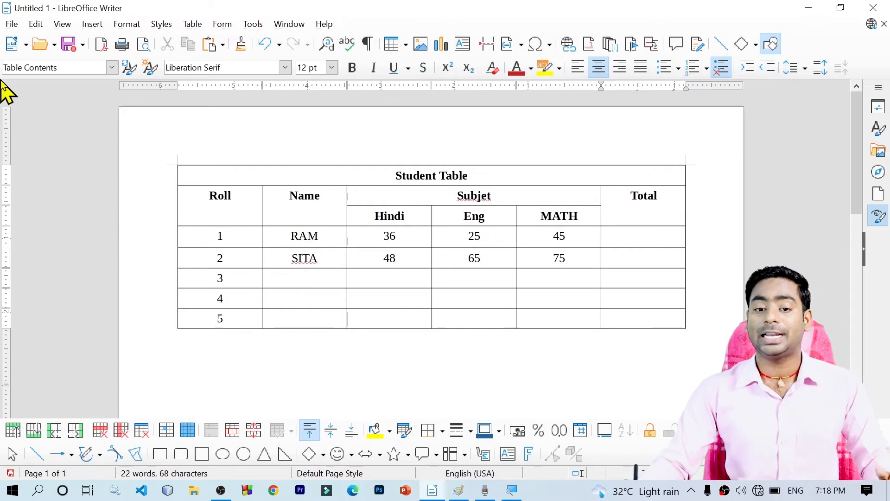
pyautogui.click(193, 25)
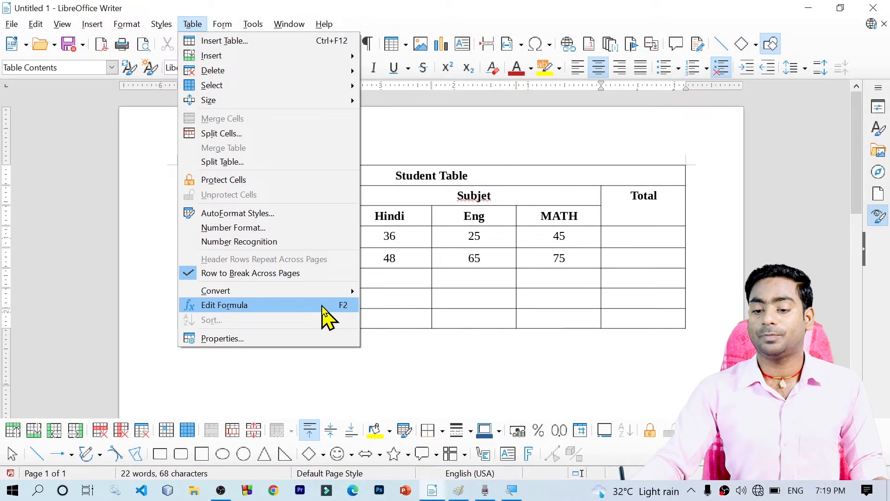
pyautogui.click(322, 305)
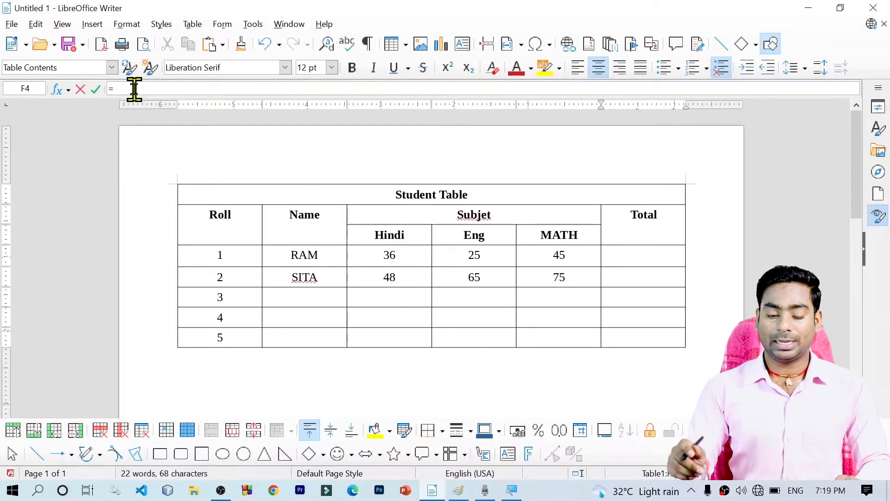
pyautogui.write('UM')
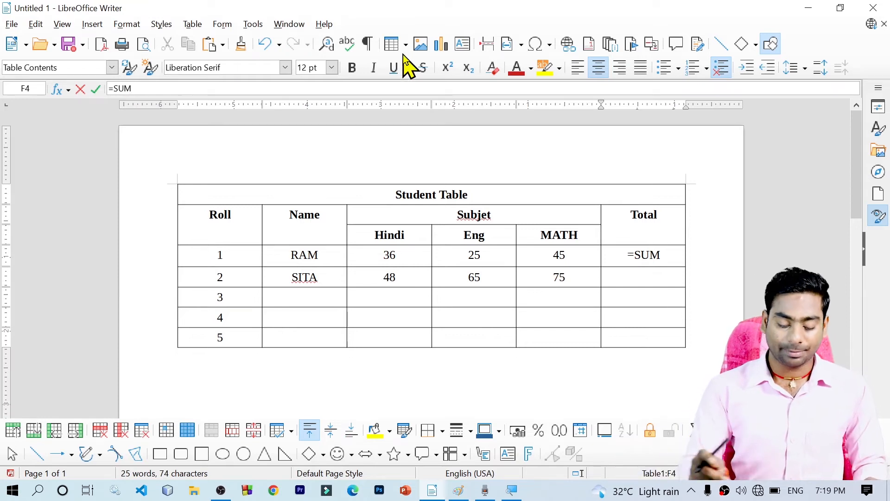
pyautogui.write('(')
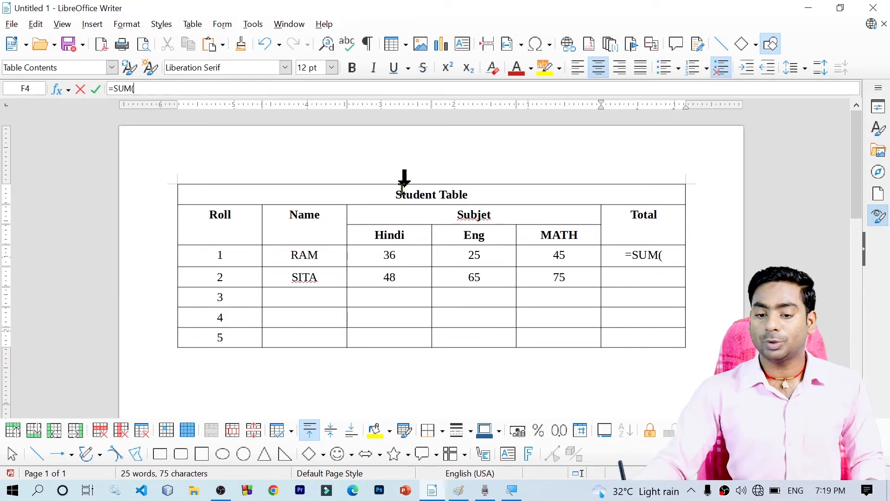
pyautogui.moveTo(392, 253); pyautogui.dragTo(567, 255)
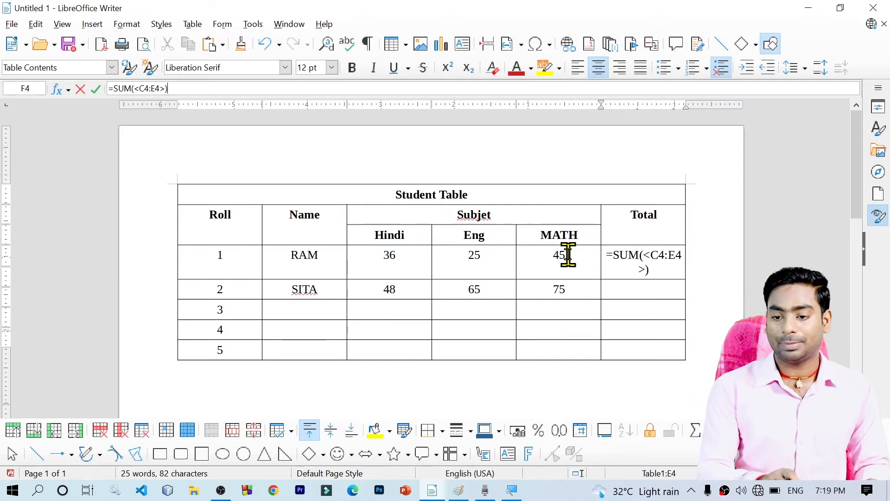
pyautogui.press('Return')
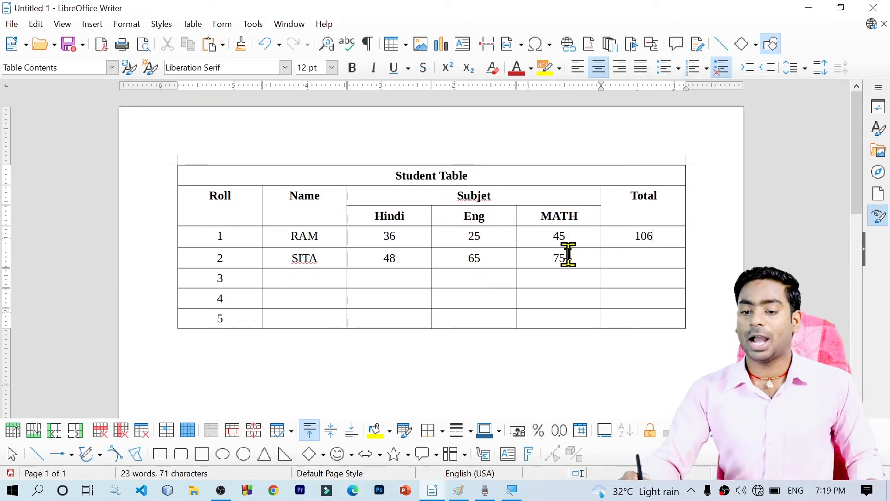
# - Calculate the Total for roll 2 with the table formula =SUM(<C5:E5>) over its three subject marks
pyautogui.click(634, 259)
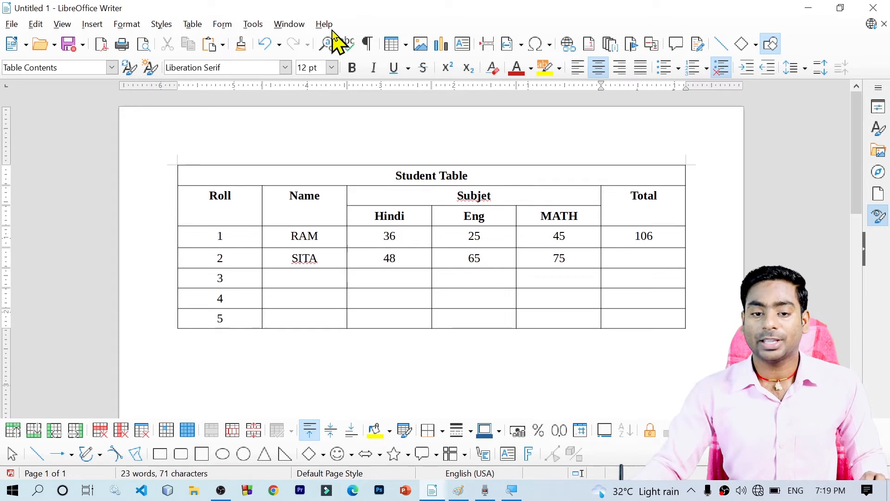
pyautogui.click(190, 24)
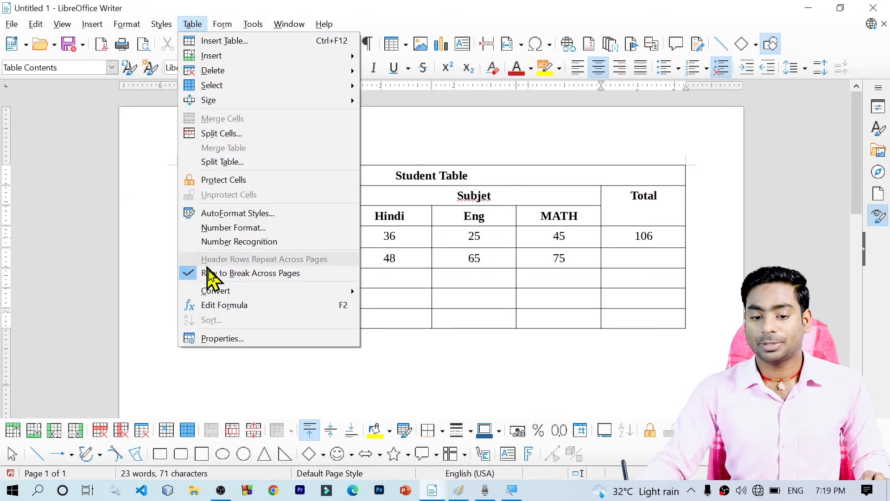
pyautogui.click(243, 306)
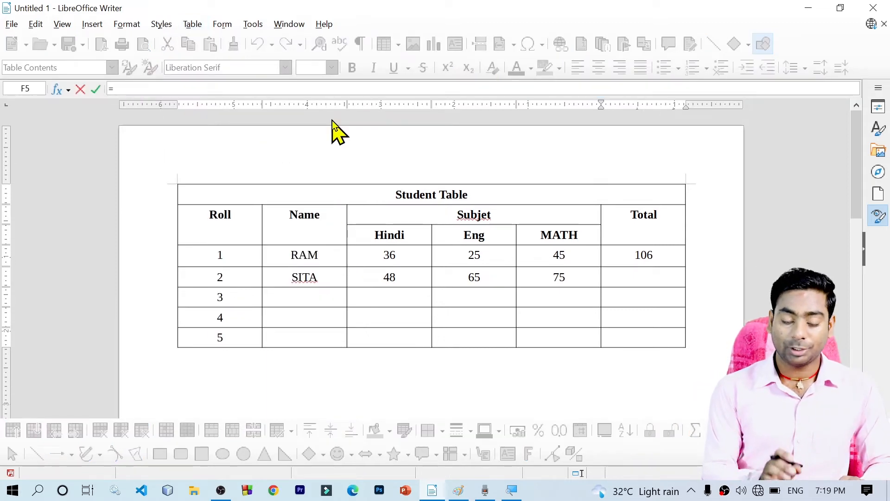
pyautogui.write('SUM(')
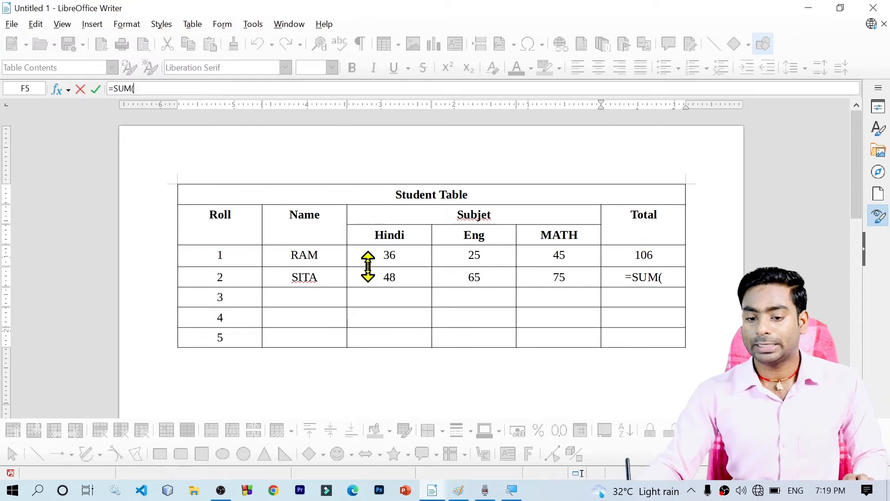
pyautogui.moveTo(387, 277); pyautogui.dragTo(570, 271)
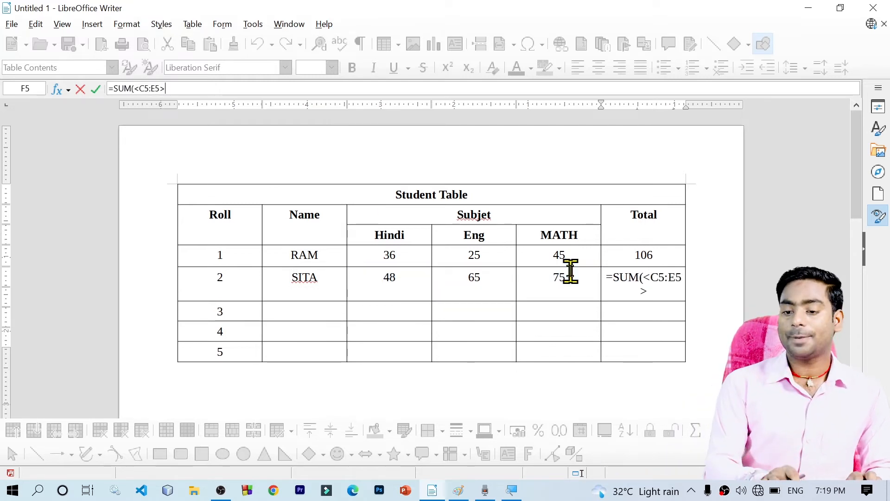
pyautogui.write(')')
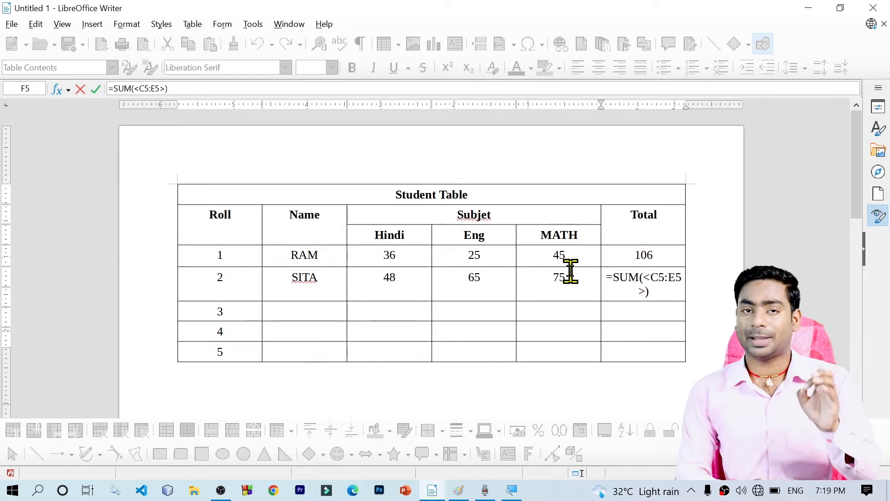
pyautogui.press('Return')
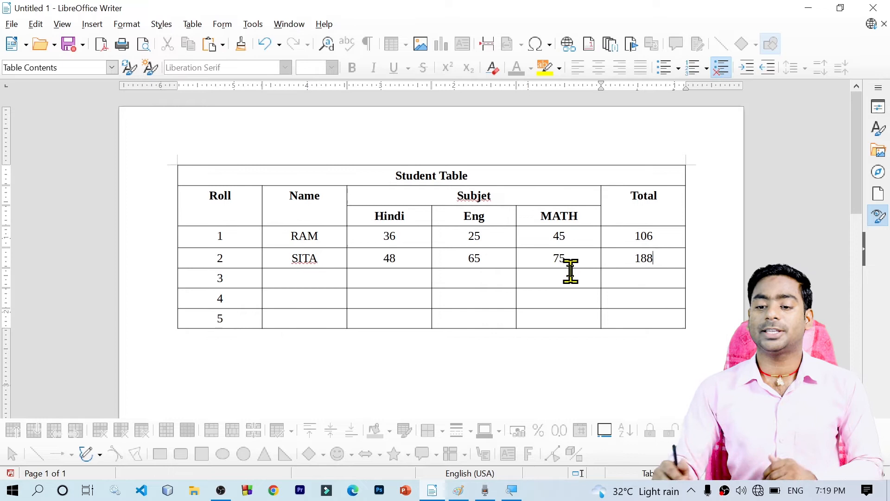
pyautogui.moveTo(631, 255); pyautogui.dragTo(661, 258)
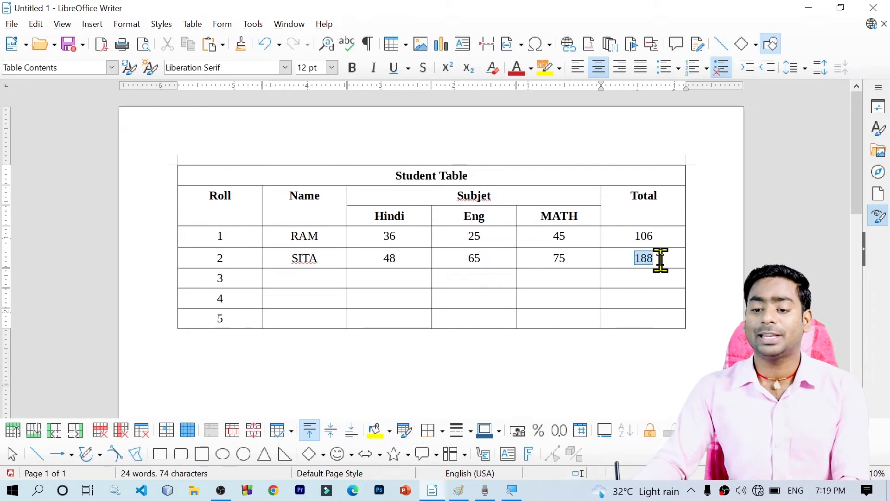
# - Protect the empty cells from Name to Total in the rows for rolls 3 to 5
pyautogui.click(641, 298)
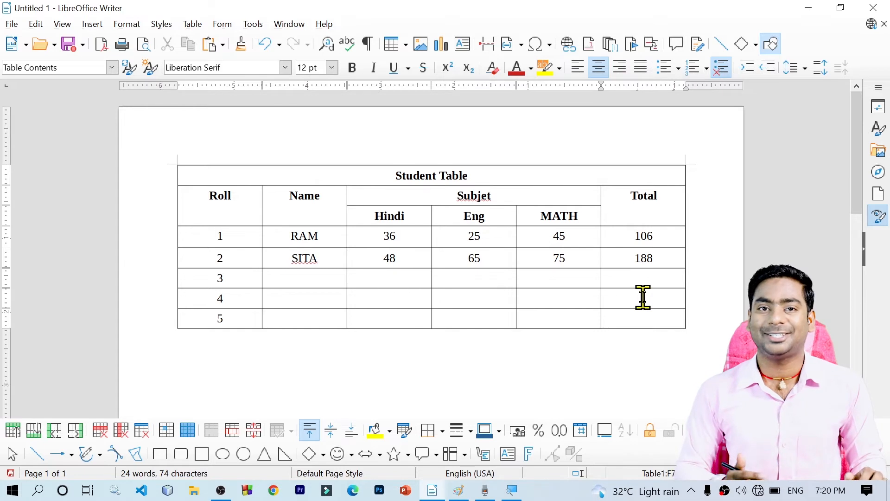
pyautogui.click(192, 24)
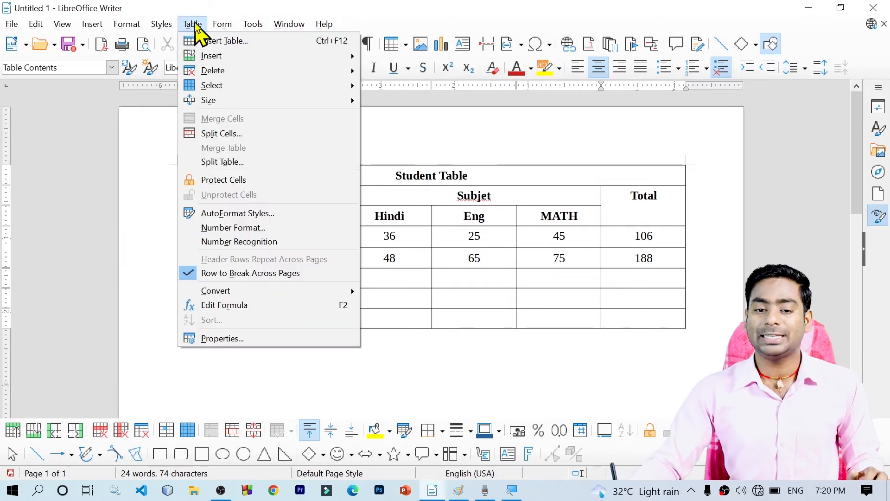
pyautogui.click(273, 179)
pyautogui.moveTo(309, 283); pyautogui.dragTo(648, 311)
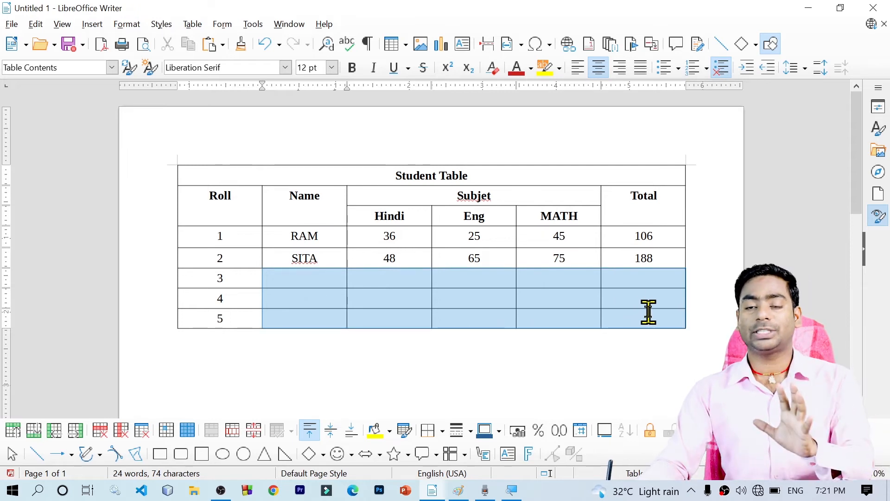
# - Remove the protection from the selected empty cells of rolls 3 to 5 and protect the whole selection again
pyautogui.click(186, 24)
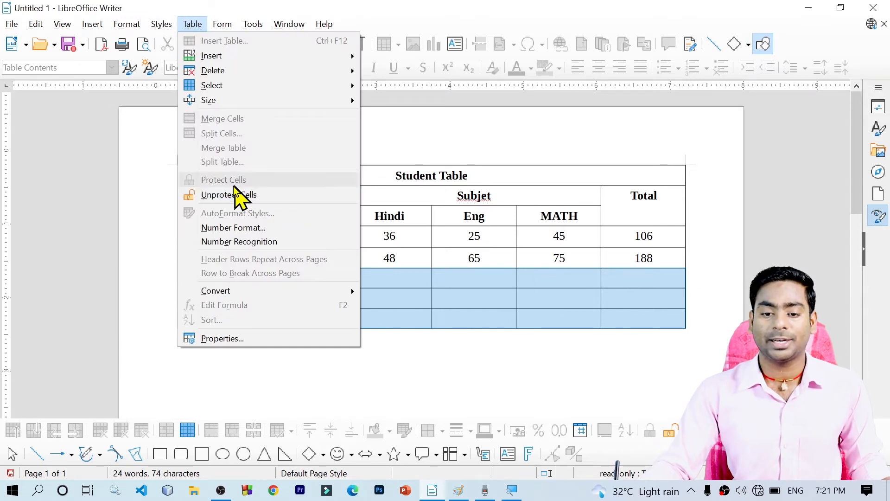
pyautogui.click(254, 196)
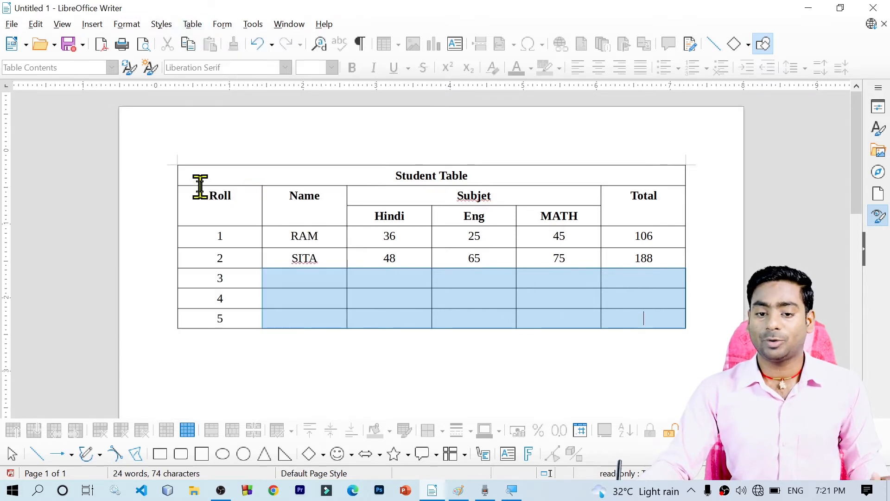
pyautogui.click(192, 24)
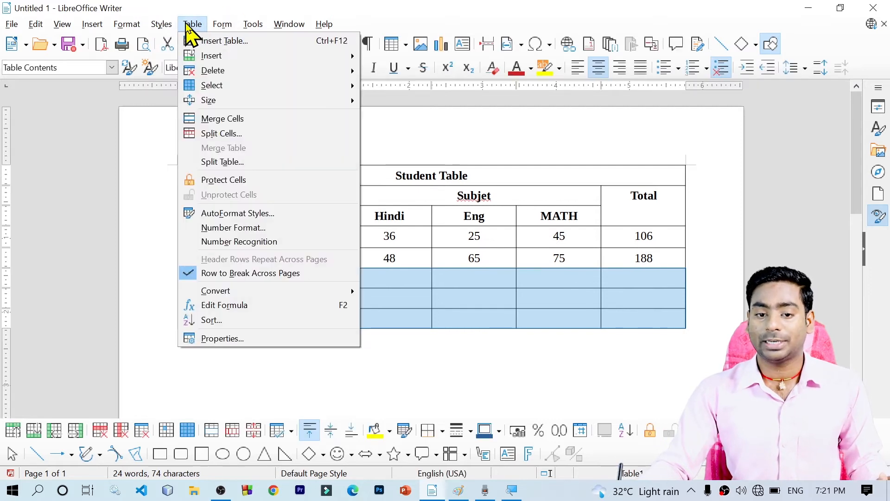
pyautogui.click(240, 180)
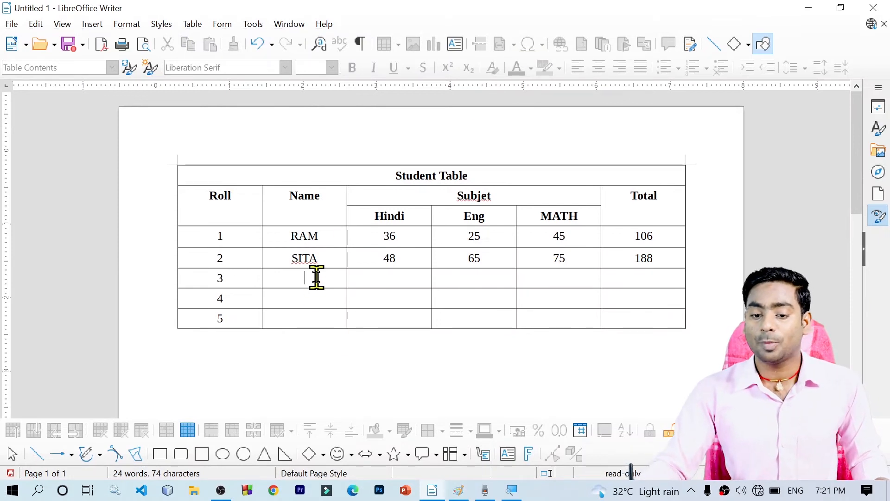
# - Try to clear the protected cells from Name to Eng in the rows for rolls 3 and 4
pyautogui.moveTo(314, 277); pyautogui.dragTo(472, 290)
pyautogui.press('Delete')
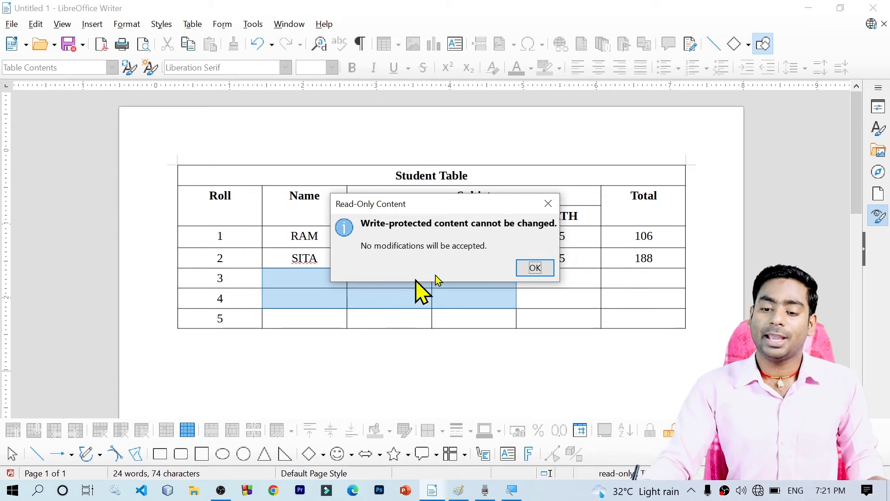
pyautogui.click(556, 211)
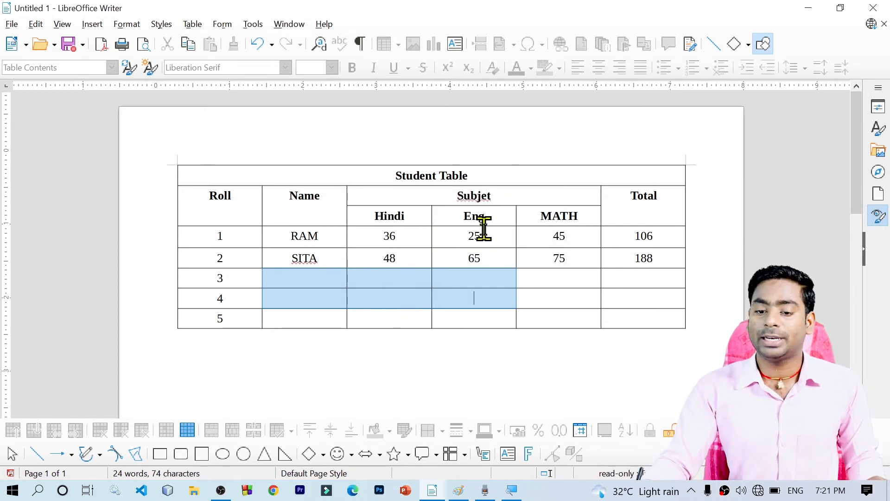
# - Add the test text FASDFJL after the Eng mark of roll 1 and erase it again
pyautogui.click(482, 232)
pyautogui.write('FASDFJL')
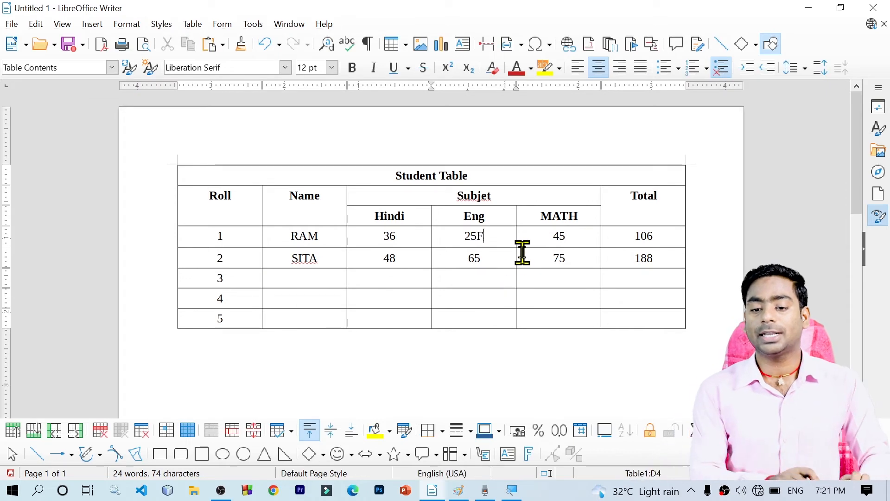
pyautogui.press('BackSpace')
pyautogui.press('BackSpace')
pyautogui.press('BackSpace')
pyautogui.press('BackSpace')
pyautogui.press('BackSpace')
pyautogui.press('BackSpace')
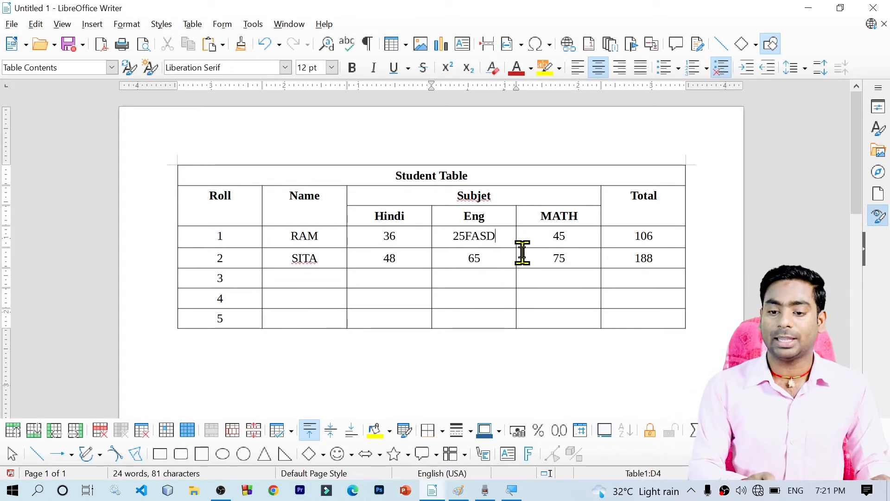
pyautogui.press('BackSpace')
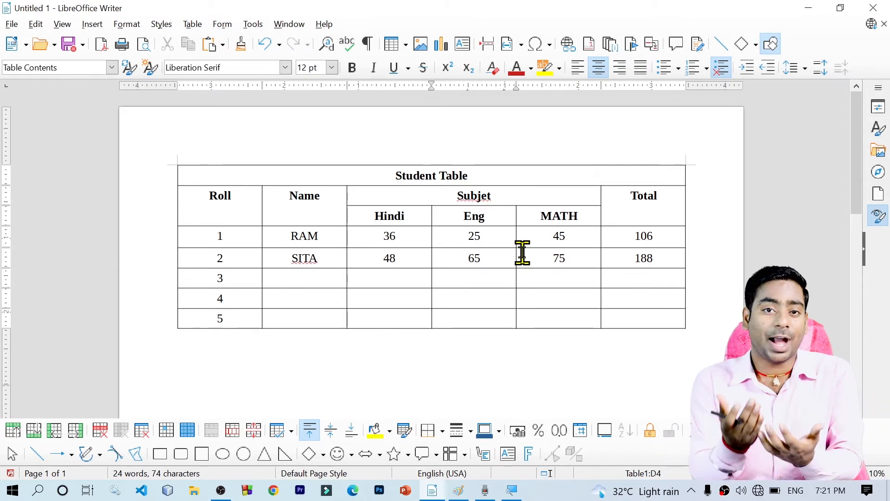
# - Remove the protection from the empty cells from Name to Total in the rows for rolls 3 to 5
pyautogui.moveTo(312, 270); pyautogui.dragTo(635, 318)
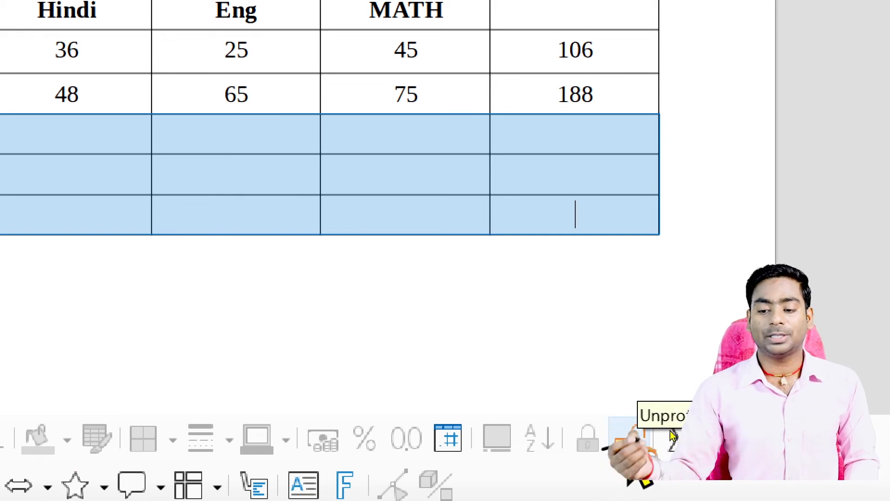
pyautogui.click(627, 439)
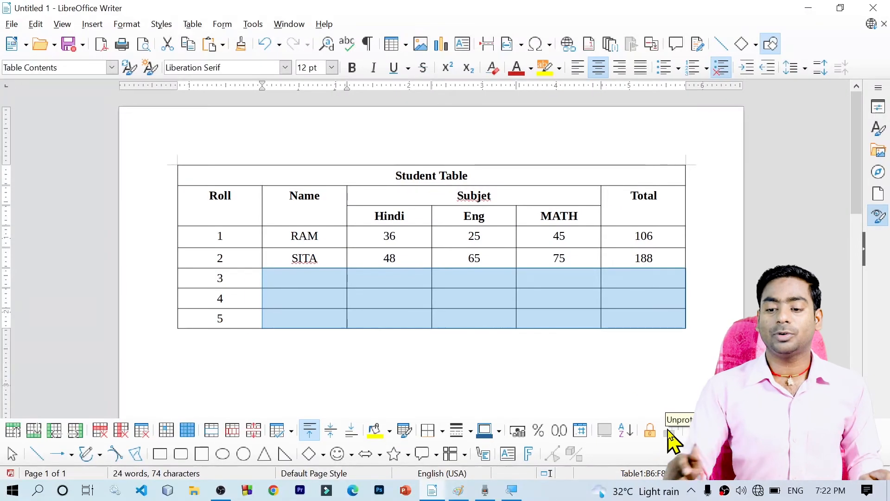
# - Enter the test text SDFG in roll 4's MATH cell and GSDF in its Eng cell, and undo both entries
pyautogui.click(567, 297)
pyautogui.write('SDFG')
pyautogui.click(479, 294)
pyautogui.write('GSDF')
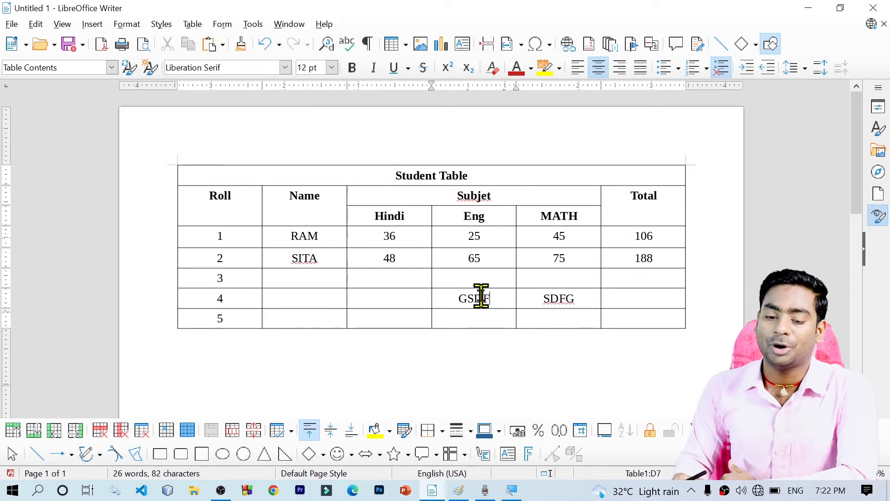
pyautogui.hotkey('ctrl', 'z')
pyautogui.hotkey('ctrl', 'z')
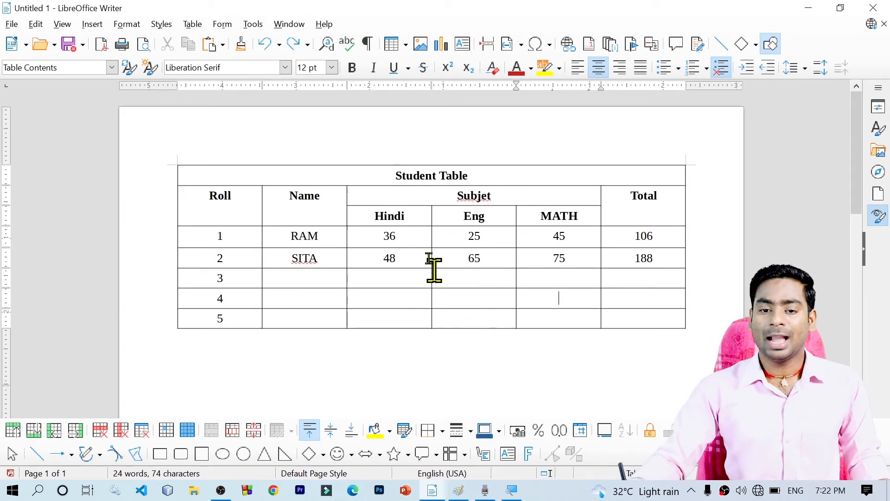
# - Convert the Student Table to plain text with tabs separating the cell contents
pyautogui.click(192, 24)
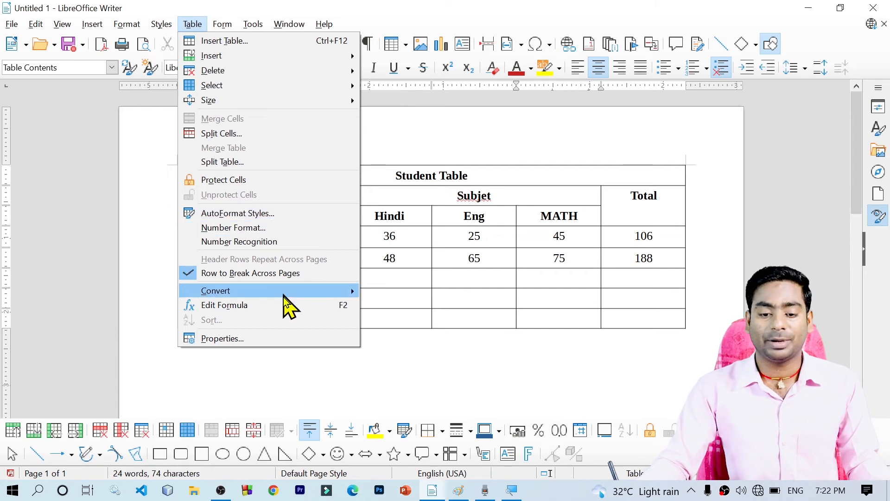
pyautogui.moveTo(288, 290)
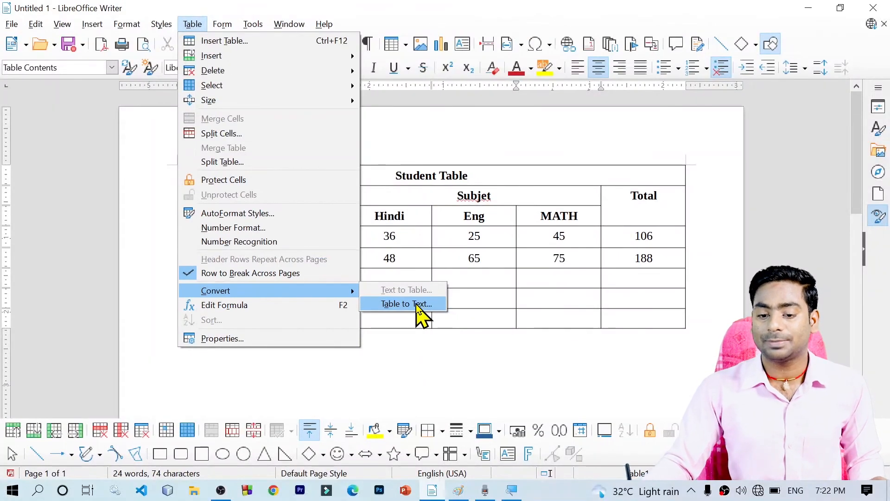
pyautogui.click(417, 304)
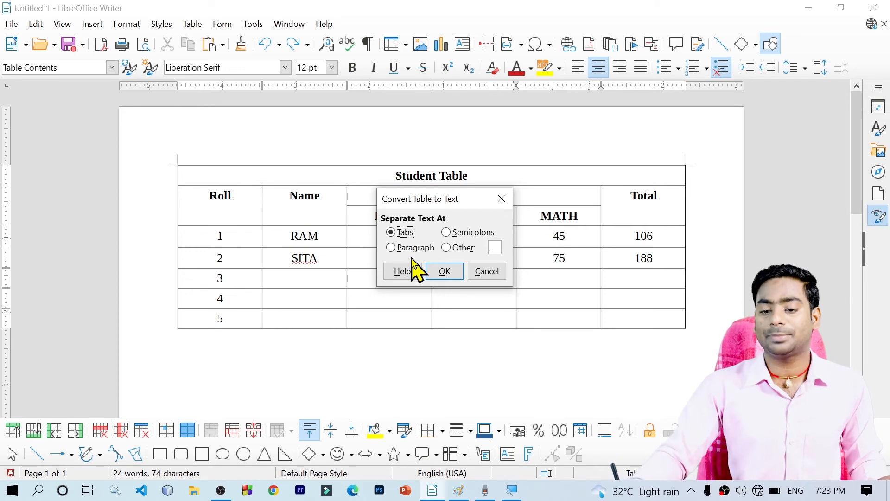
pyautogui.click(448, 232)
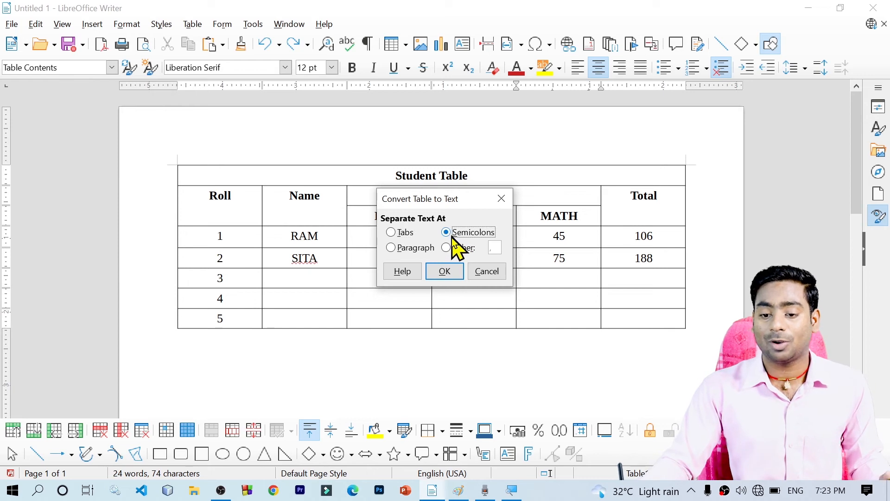
pyautogui.click(391, 248)
pyautogui.click(393, 232)
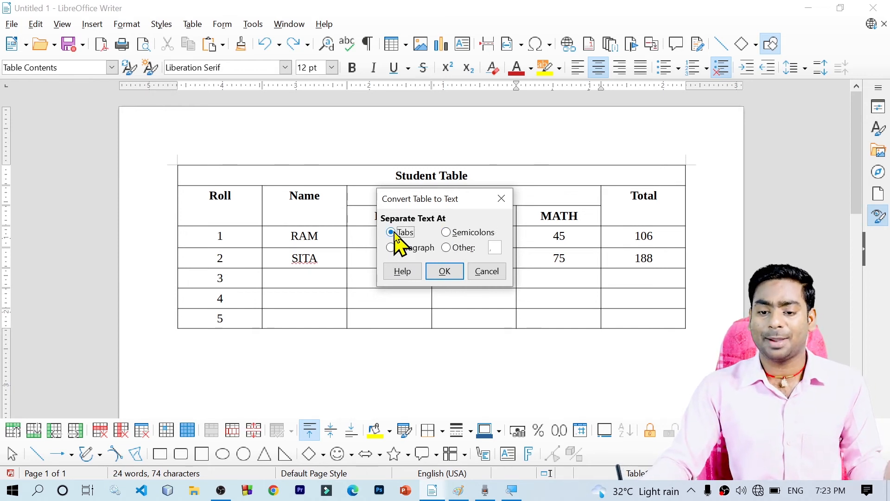
pyautogui.click(445, 271)
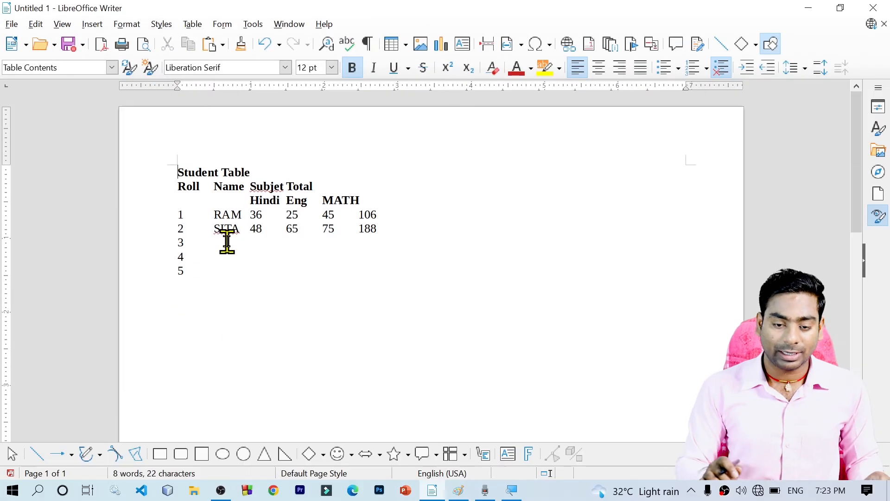
# - Convert all the document's text back to a table, separating at tabs with equal width for all columns
pyautogui.hotkey('ctrl', 'a')
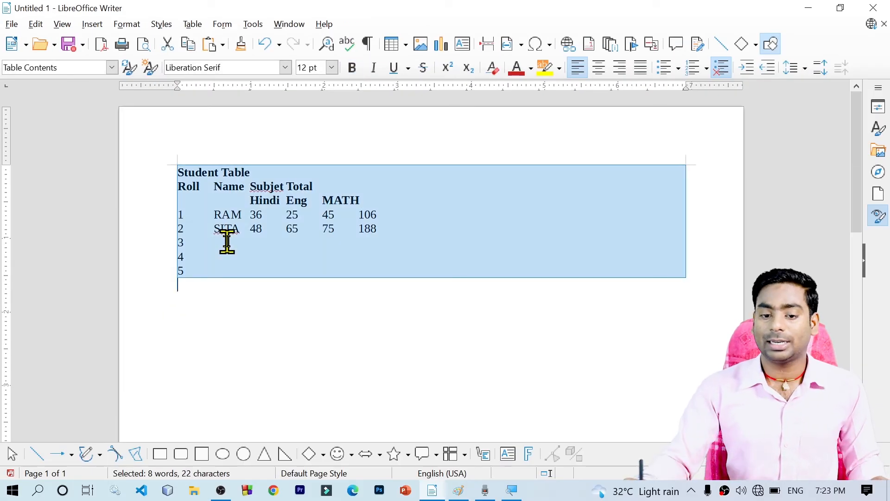
pyautogui.click(193, 24)
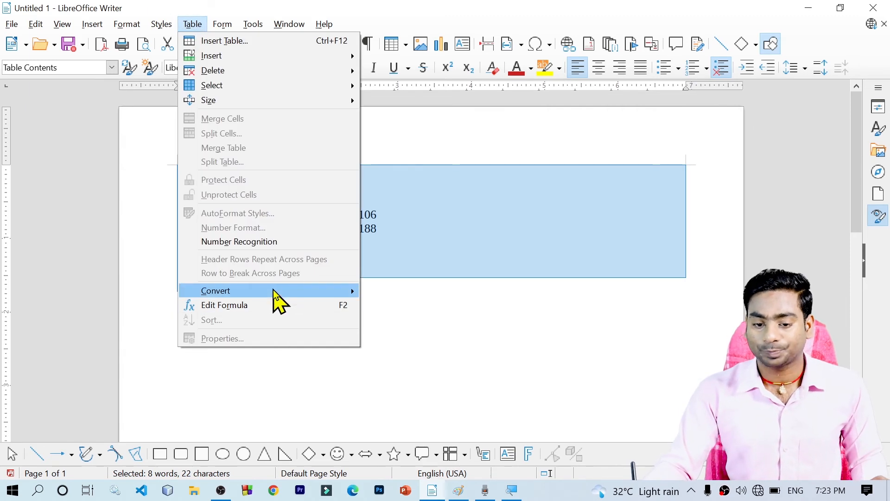
pyautogui.moveTo(307, 291)
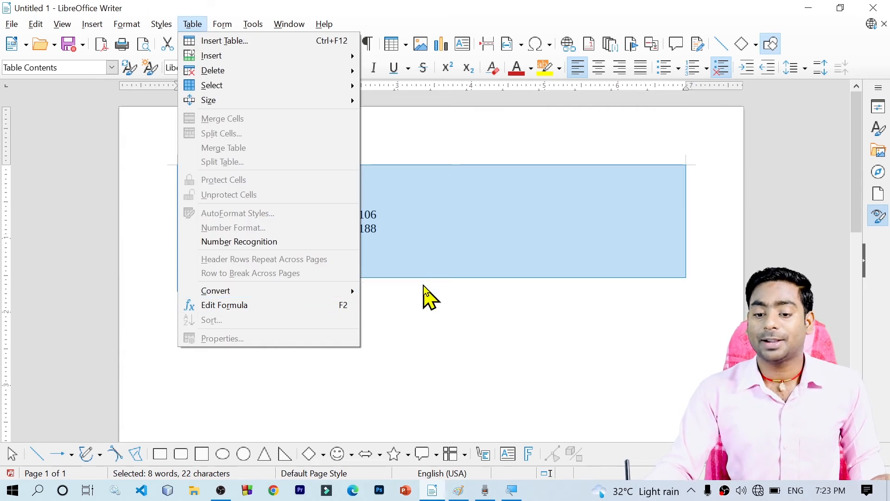
pyautogui.click(391, 290)
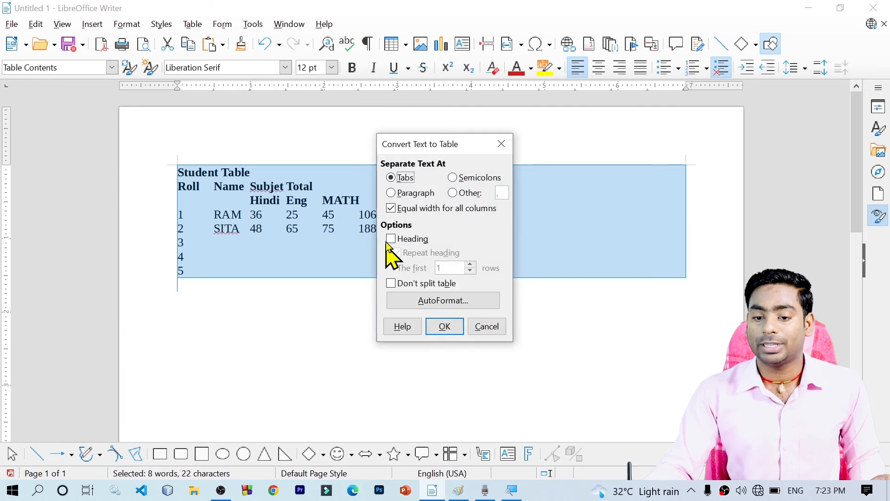
pyautogui.click(455, 322)
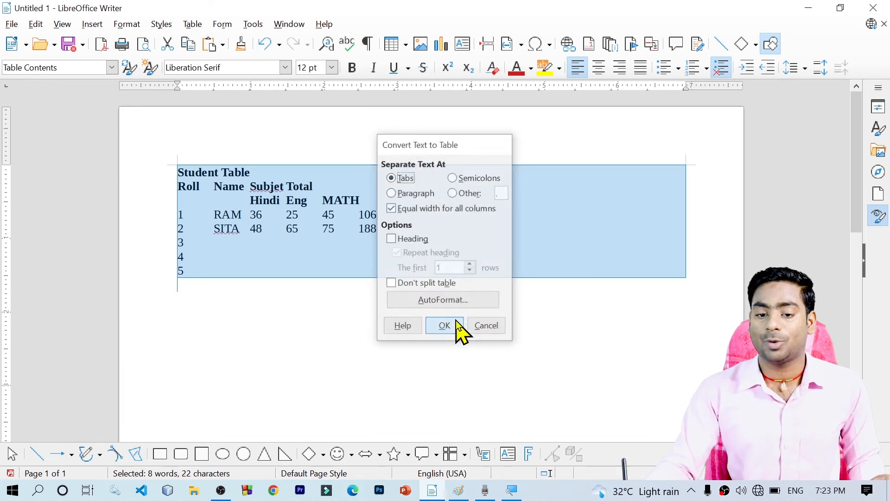